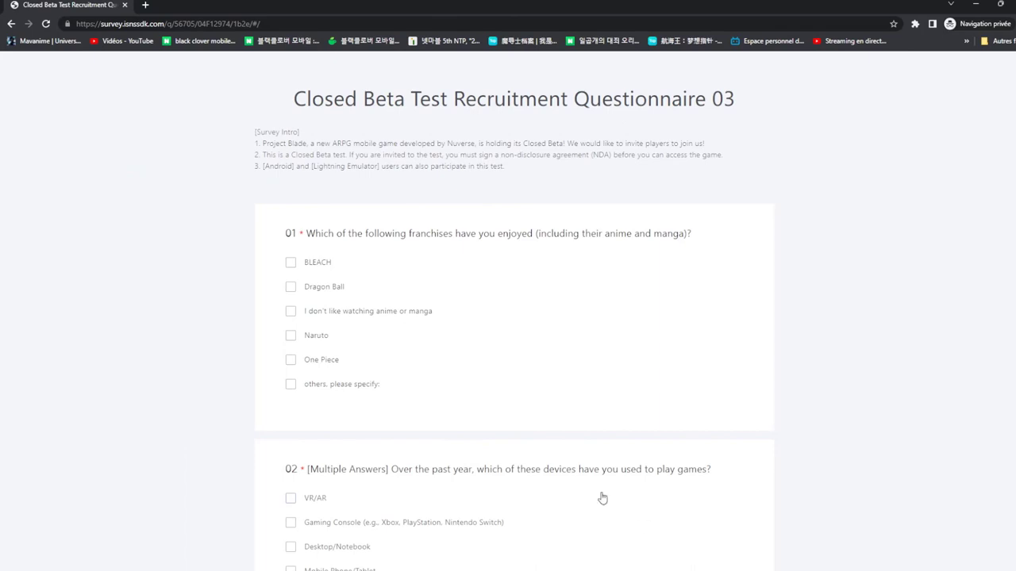
Select BLEACH as the enjoyed franchise in question 01 and review the statements offered in question 02
left_click(334, 263)
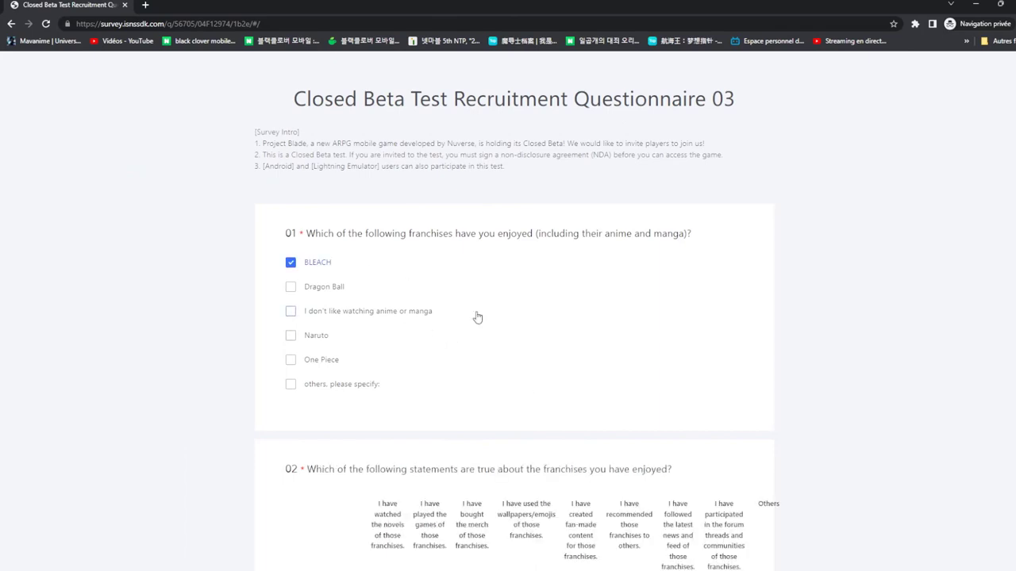
scroll(478, 334, "down", 1)
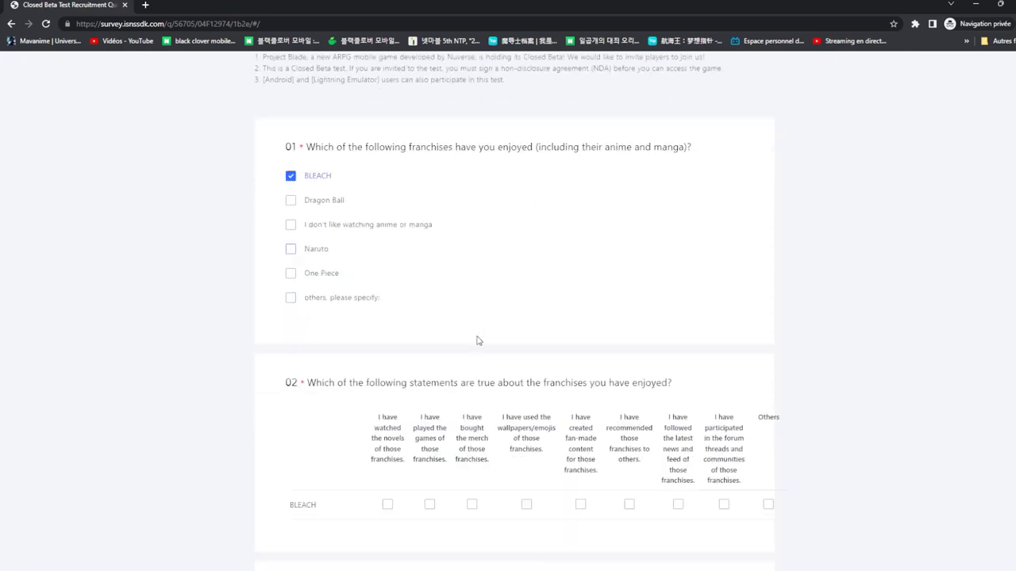
scroll(478, 334, "up", 1)
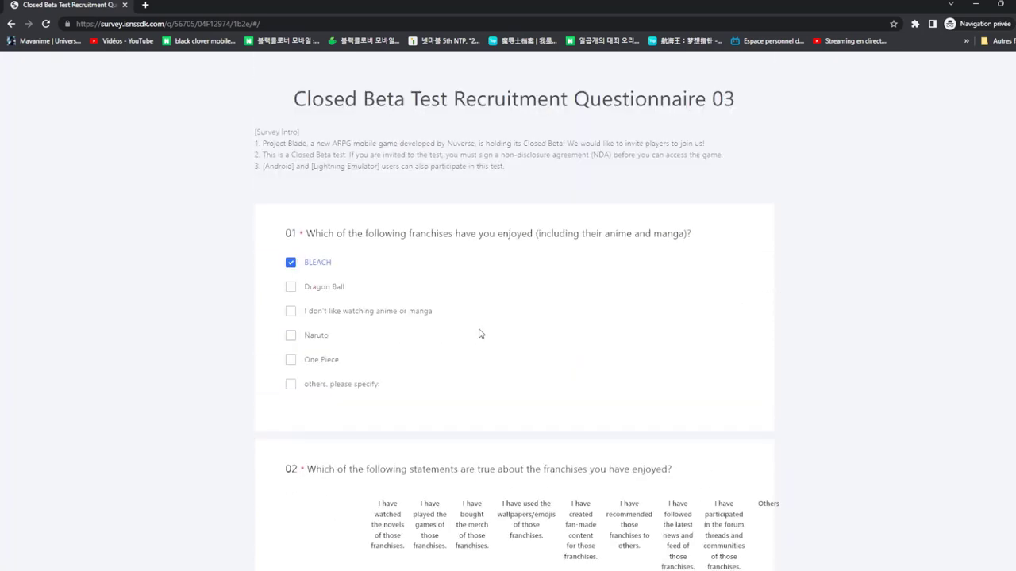
scroll(662, 306, "down", 3)
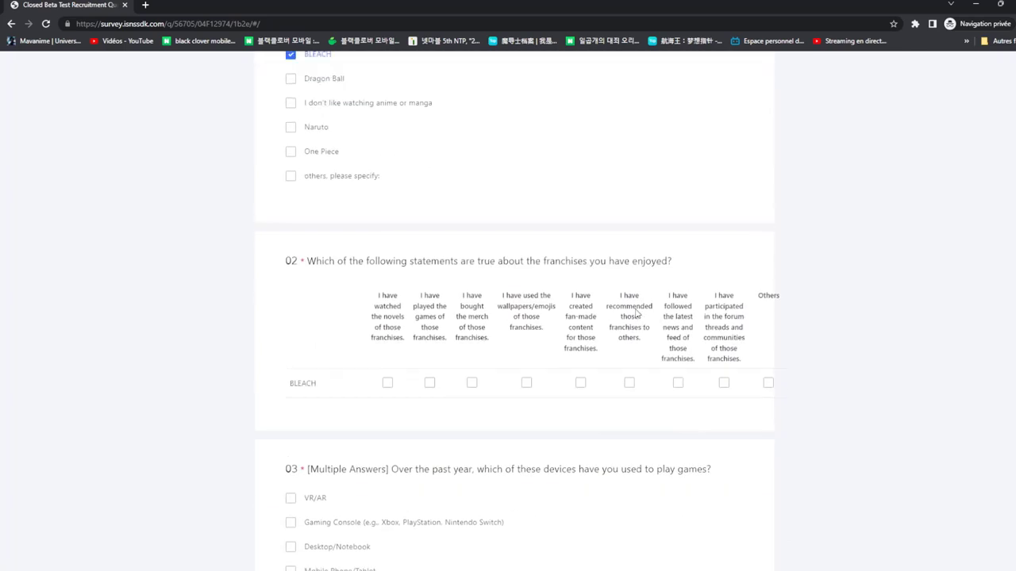
scroll(617, 318, "up", 2)
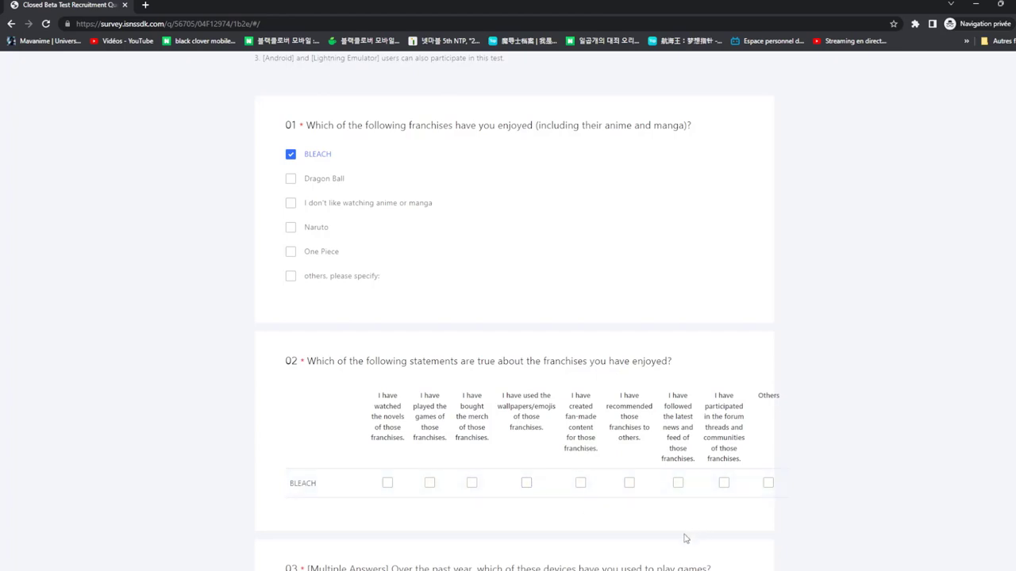
For BLEACH in question 02, mark novels watched, games played, wallpapers/emojis used, franchises recommended, latest news followed and forum participation, leaving Others unmarked
left_click(767, 483)
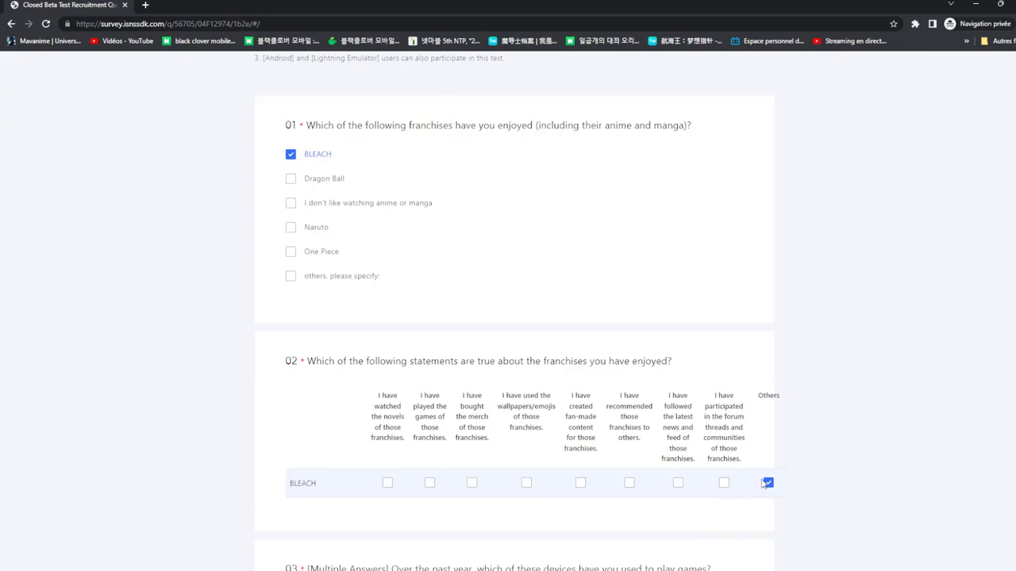
left_click(766, 485)
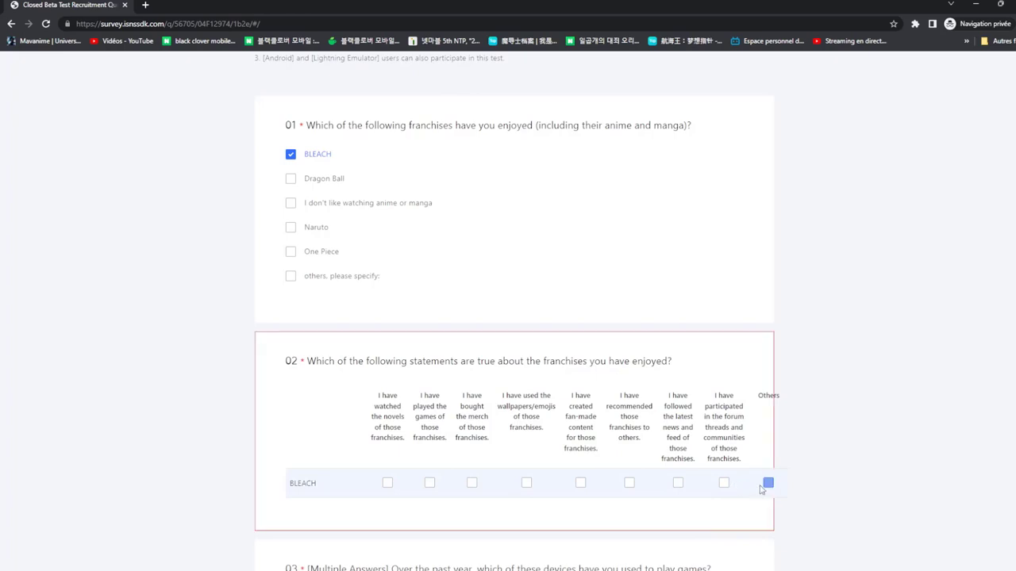
left_click(387, 482)
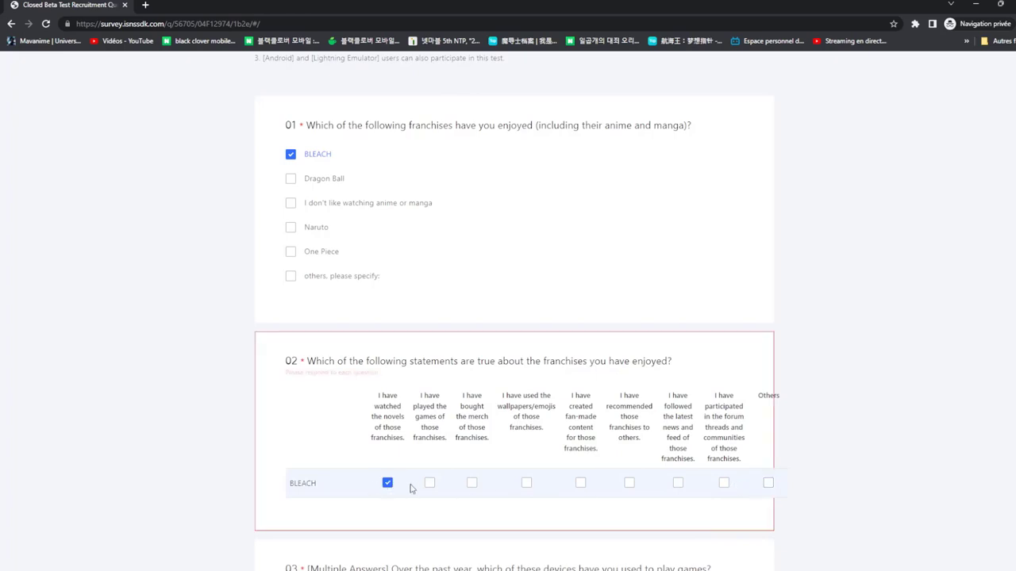
left_click(429, 482)
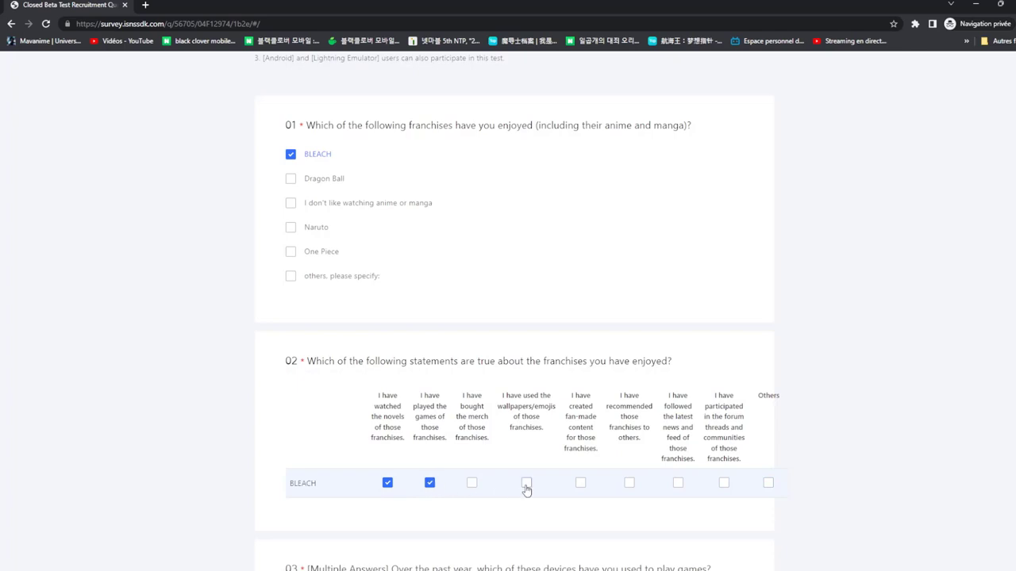
left_click(582, 484)
left_click(628, 484)
left_click(679, 485)
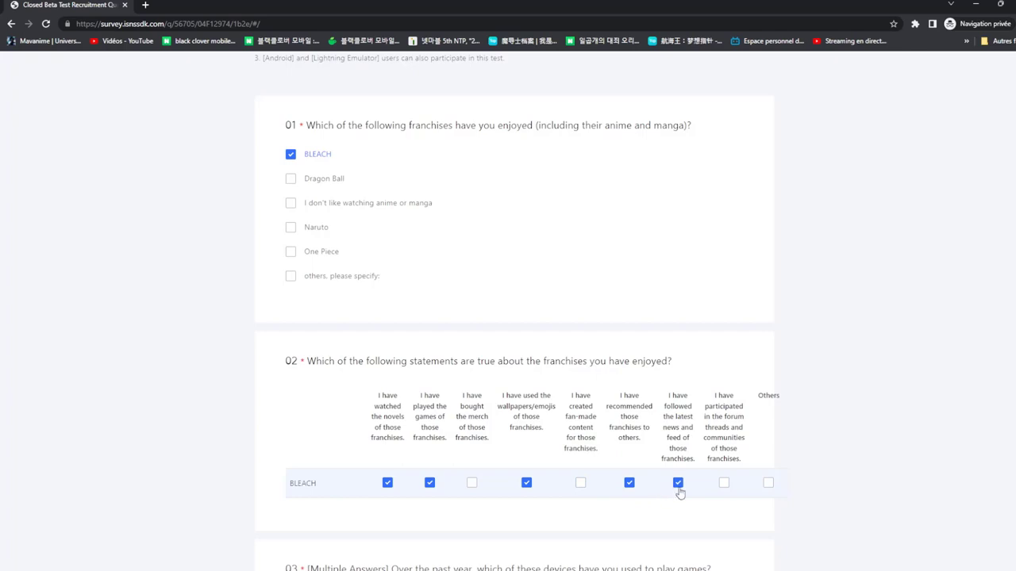
left_click(724, 484)
Answer question 03 on gaming devices used over the past year with Mobile Phone/Tablet and Gaming Console
scroll(617, 508, "down", 4)
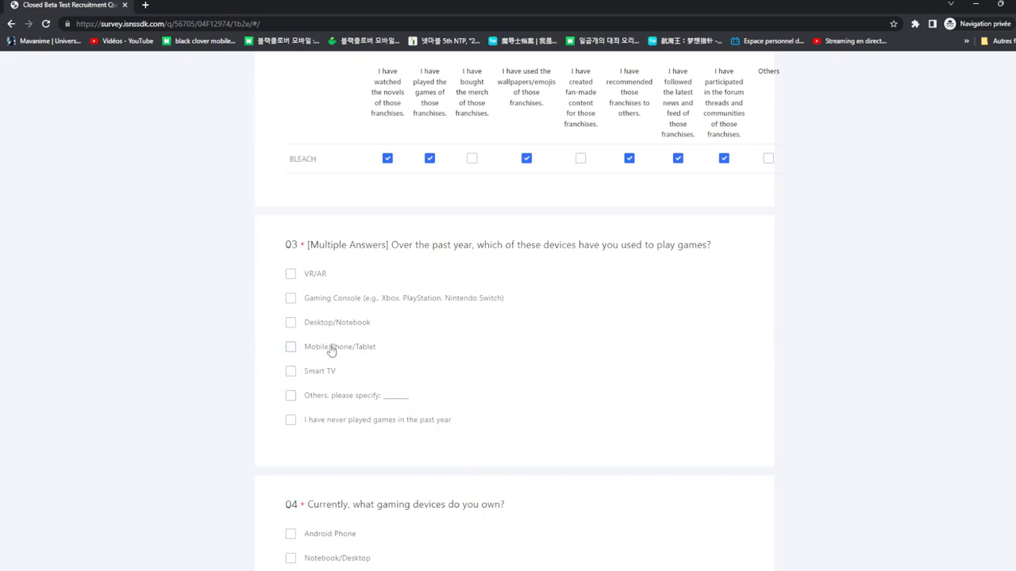
left_click(331, 350)
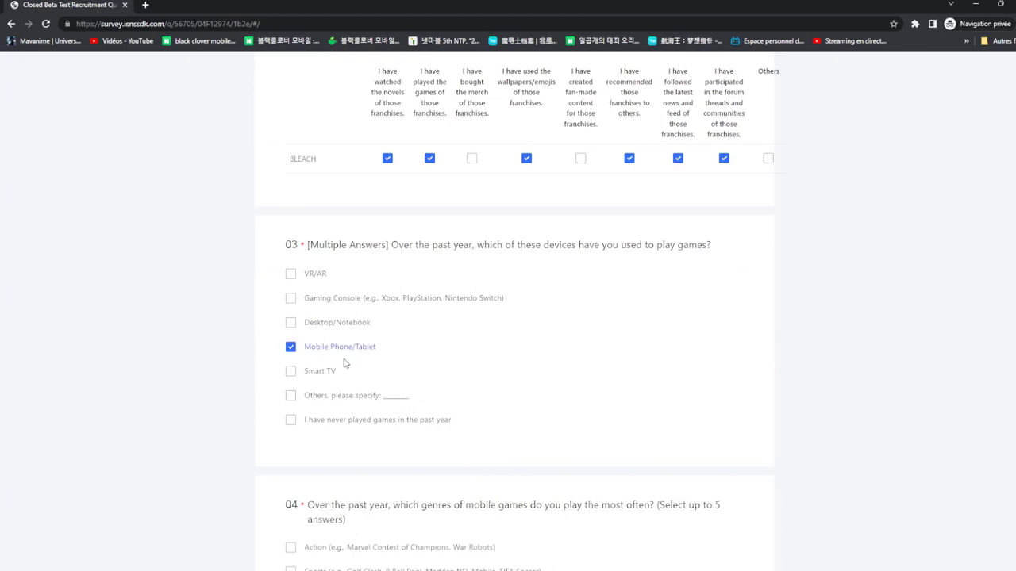
left_click(320, 298)
Choose Action, Open World Survival and RPG as the most played mobile game genres in question 04
scroll(419, 397, "down", 3)
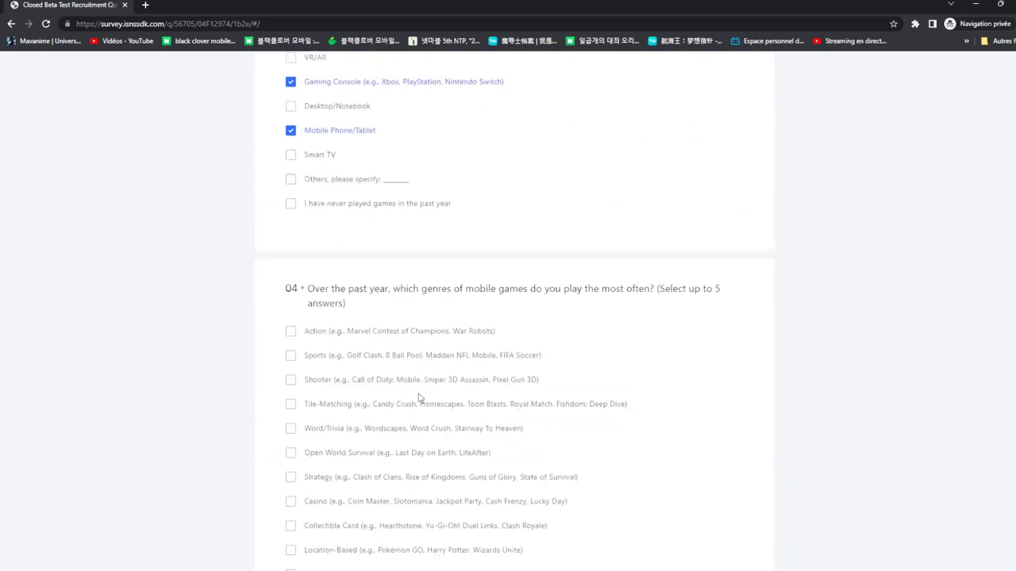
left_click(438, 335)
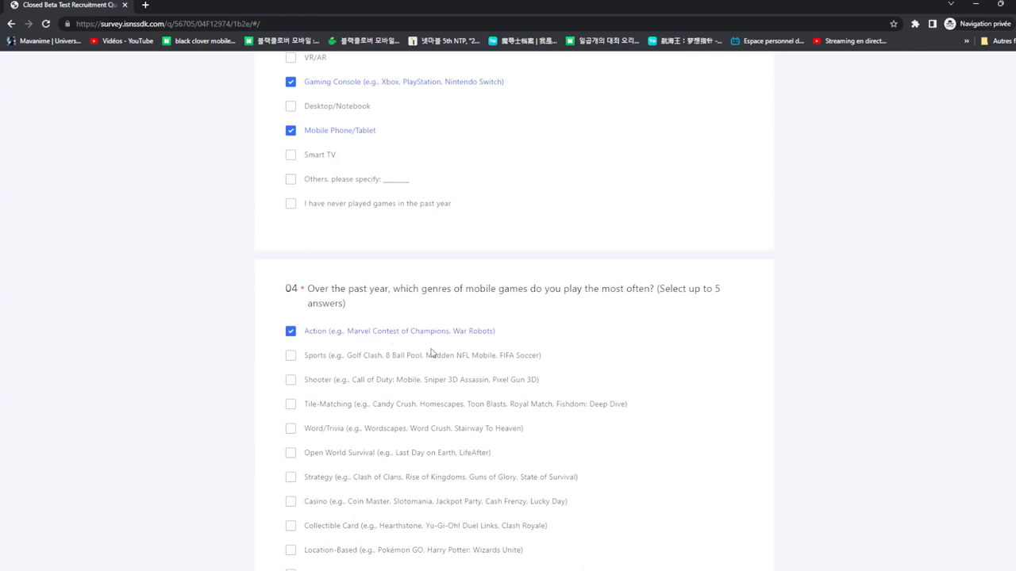
left_click(340, 460)
scroll(389, 461, "down", 3)
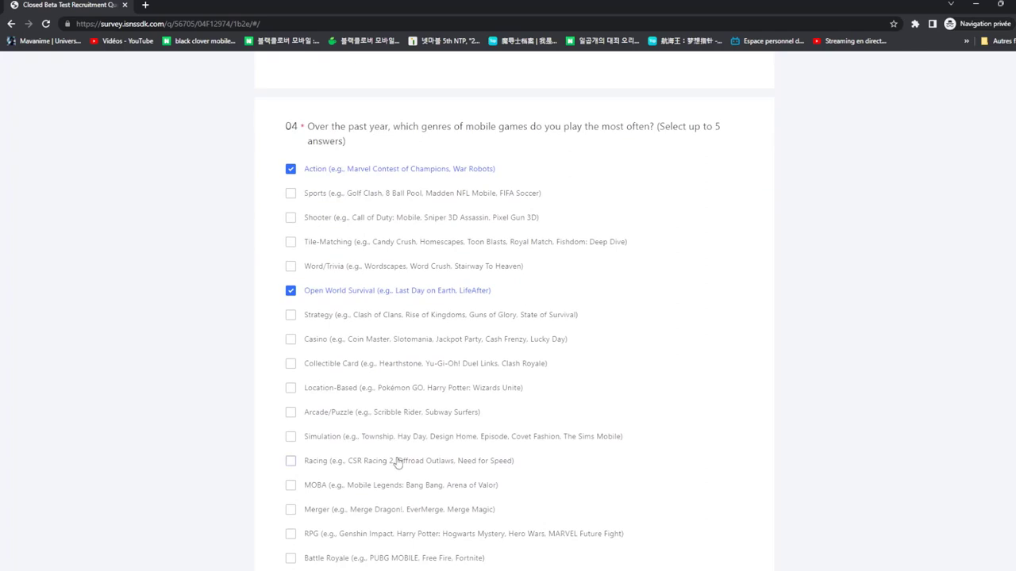
scroll(399, 462, "down", 2)
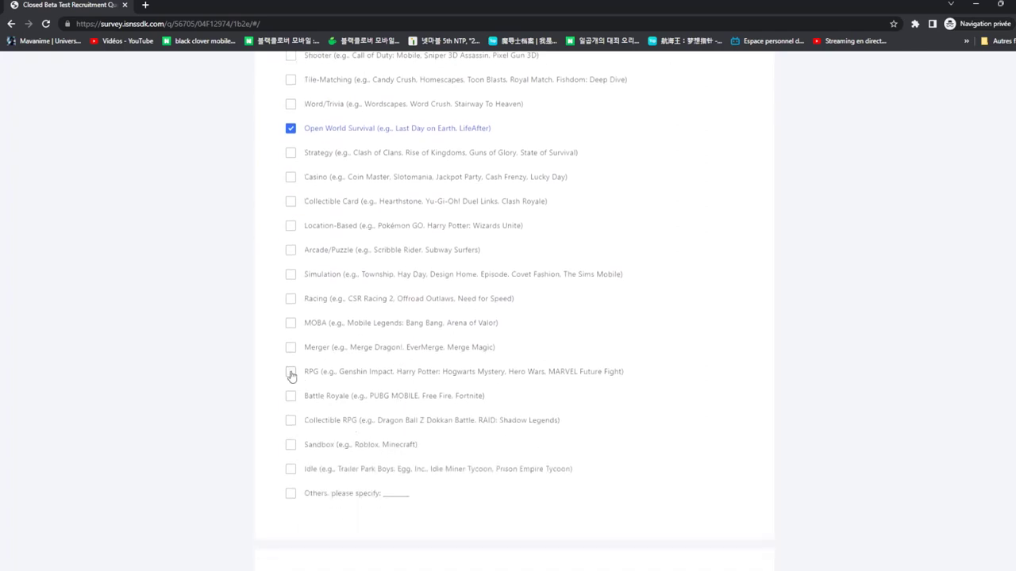
left_click(291, 376)
Select ARPG and ARPG/MMO in question 05, and Genshin Impact, MHA:The Strongest Hero and Honkai Impact 3rd in question 06
scroll(431, 415, "down", 3)
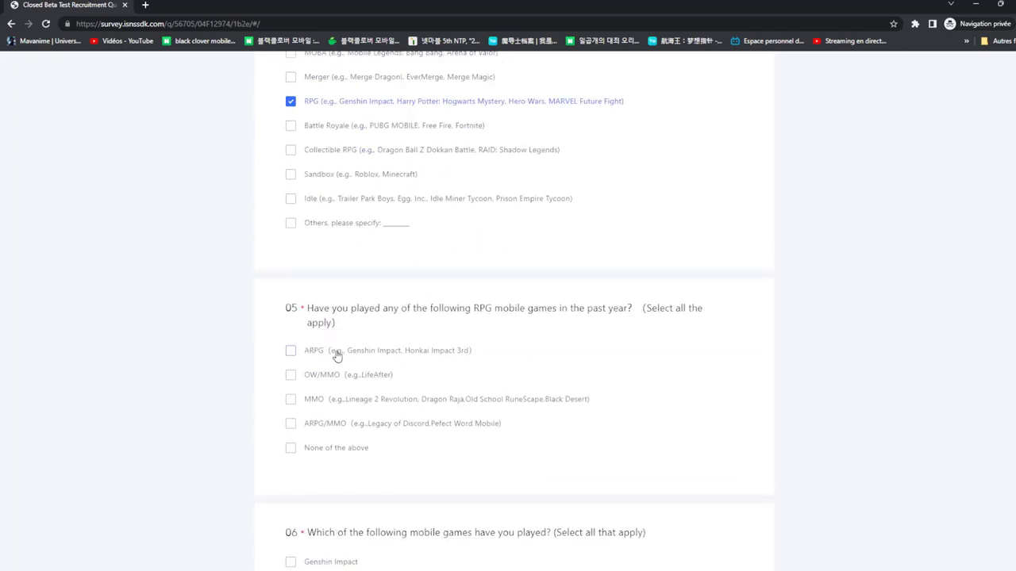
left_click(336, 357)
scroll(444, 448, "down", 3)
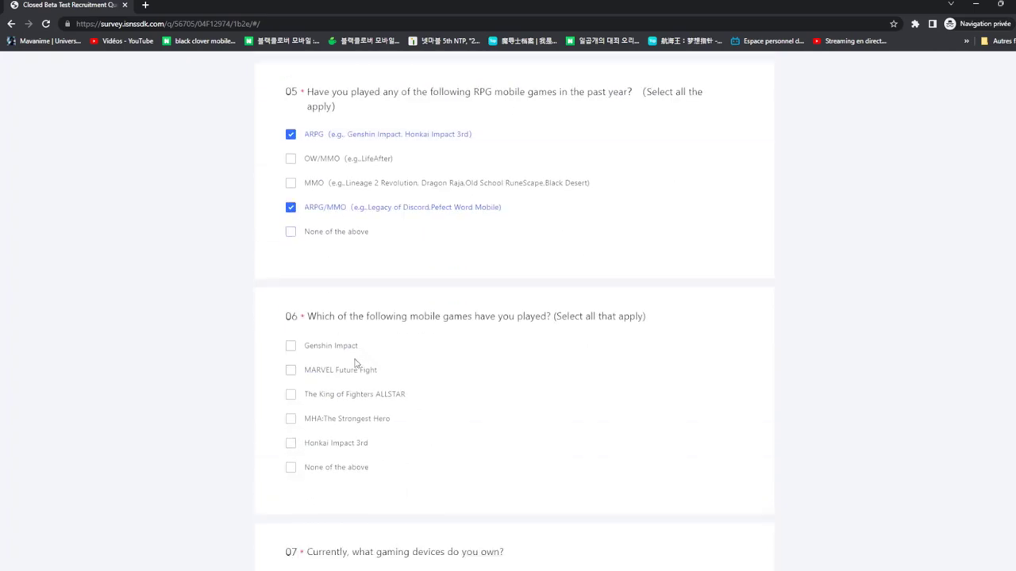
left_click(312, 346)
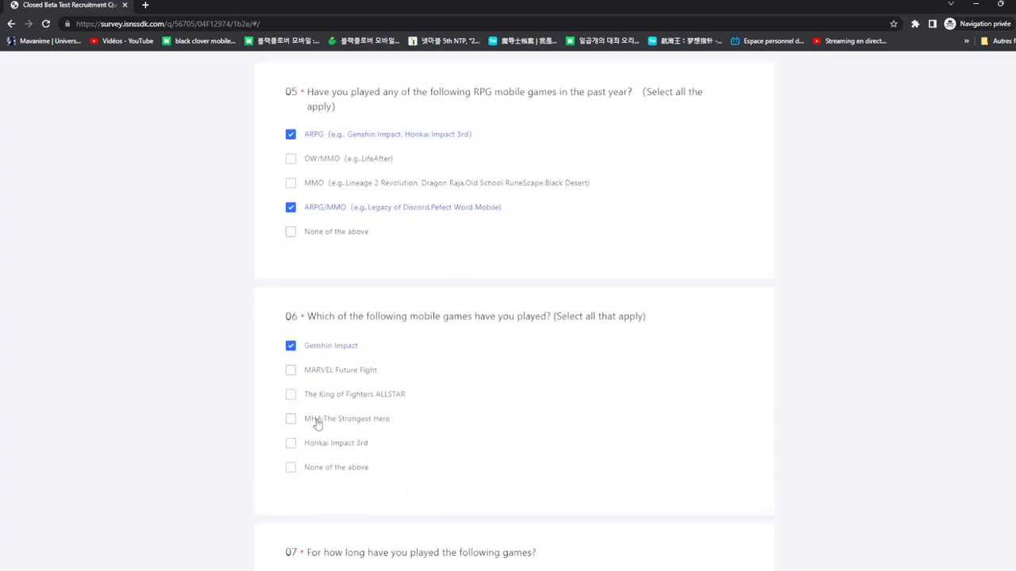
left_click(318, 421)
In question 07, set Honkai Impact 3rd and Genshin Impact to less than 3 months and MHA:The Strongest Hero to 6 months to 12 months
scroll(473, 452, "down", 4)
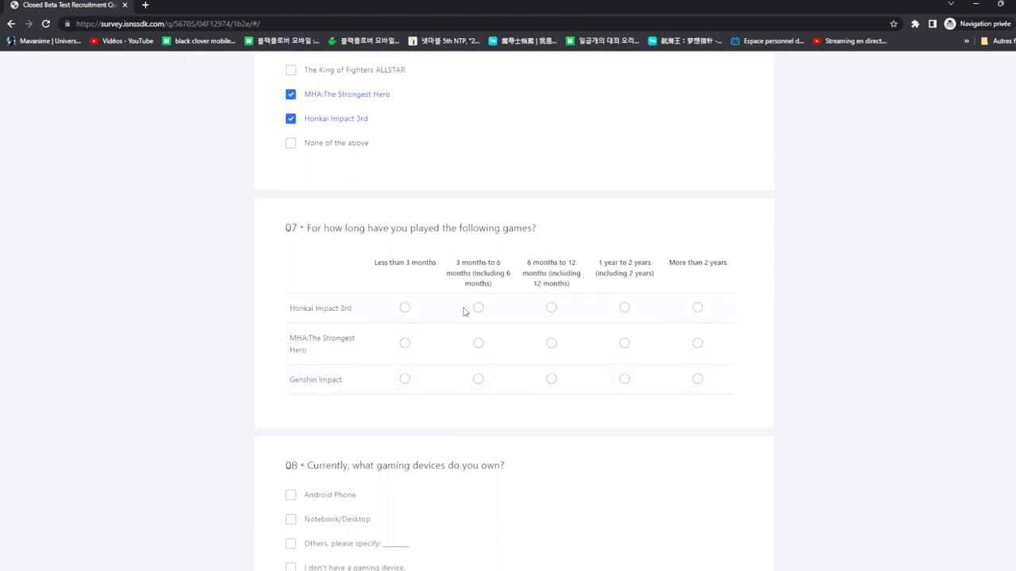
left_click(405, 308)
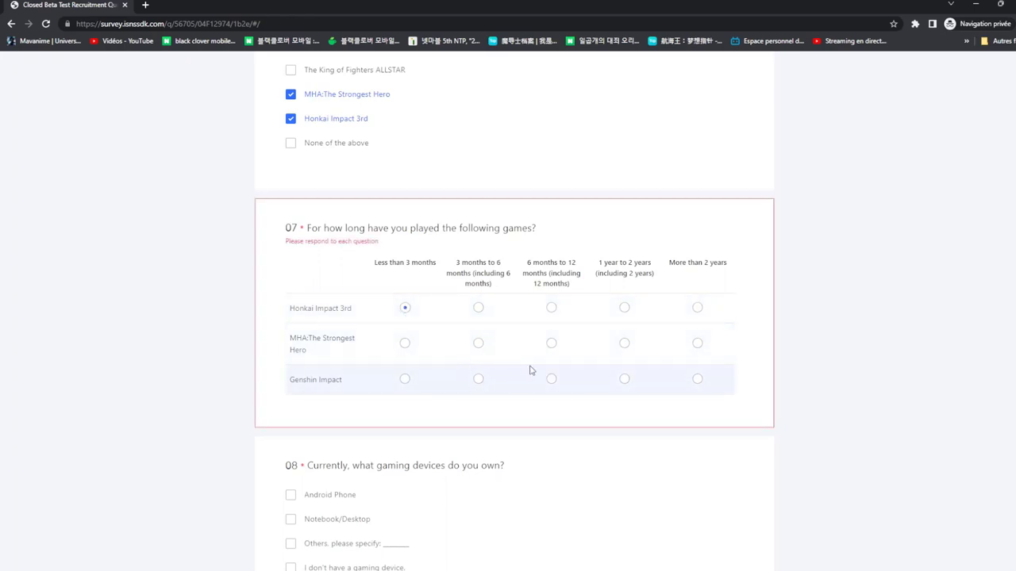
left_click(552, 344)
left_click(405, 379)
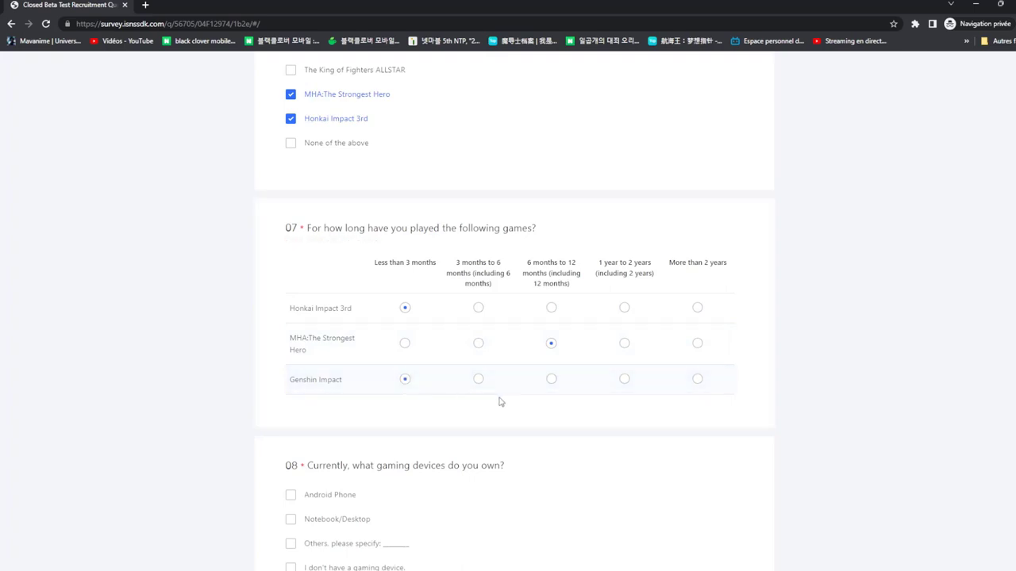
Select Android Phone as the owned gaming device in question 08 and Snapdragon 865 - Snapdragon 8 as the phone's CPU in question 09
scroll(500, 399, "down", 2)
left_click(322, 343)
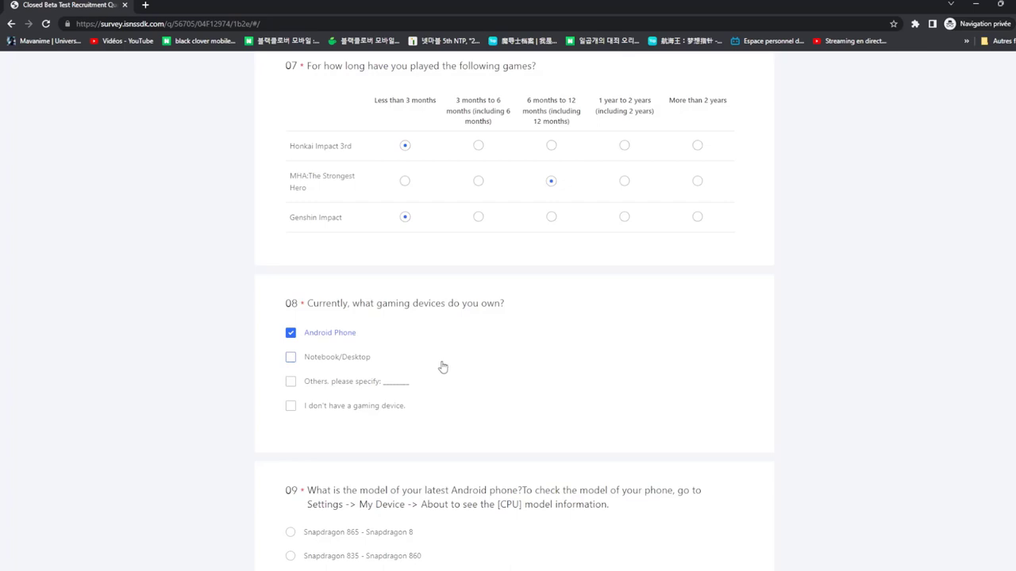
scroll(442, 365, "down", 2)
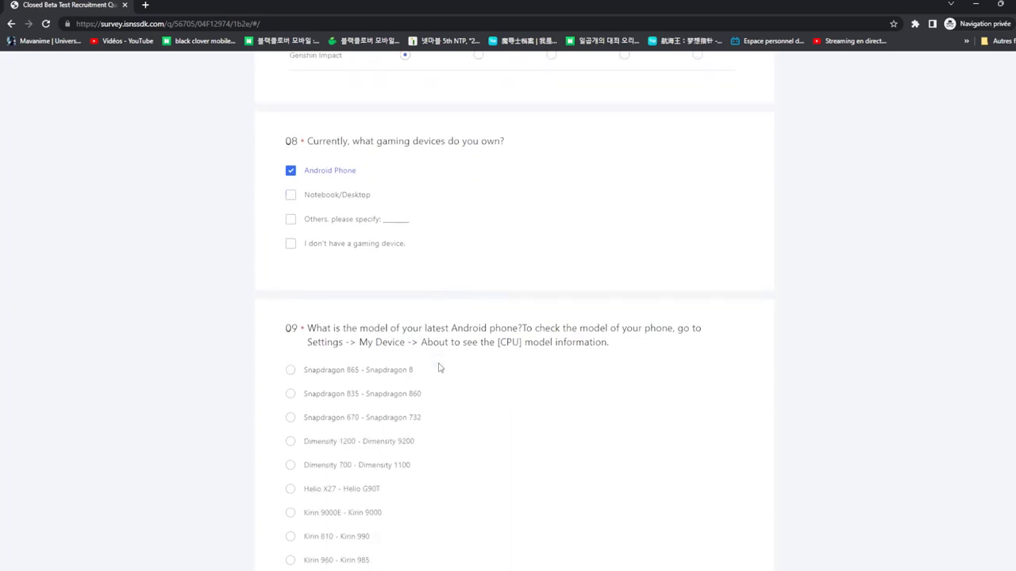
left_click(359, 372)
scroll(525, 401, "down", 2)
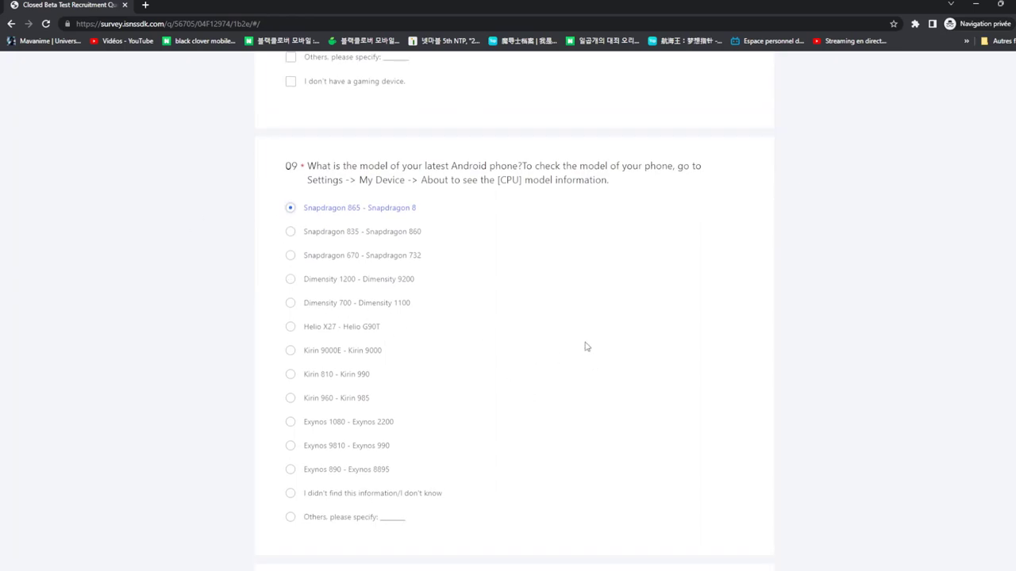
scroll(644, 349, "down", 2)
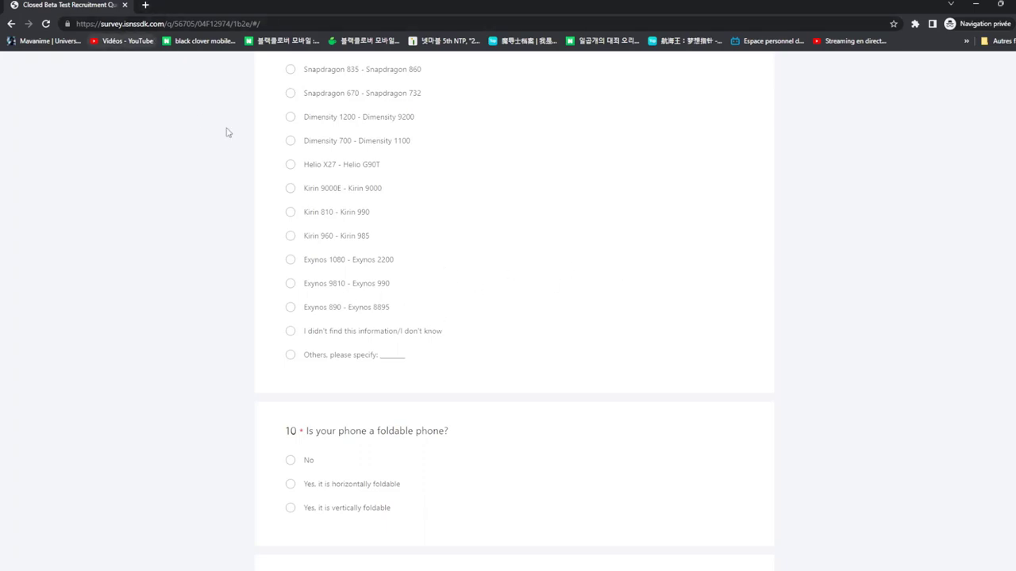
Search Google for "samsung flip3" in a separate browser tab and refuse all of Google's cookies
left_click(145, 5)
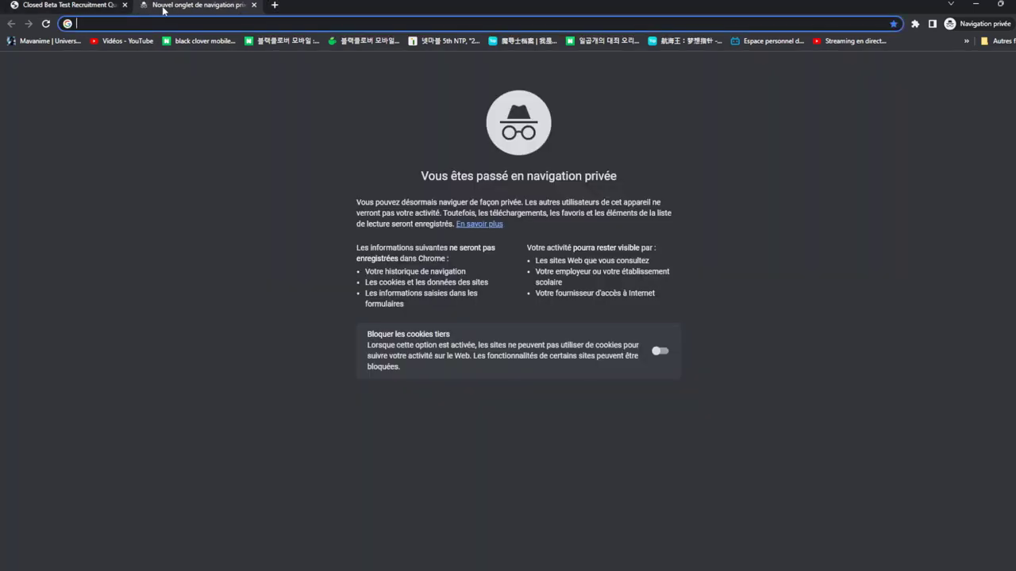
type("samsu")
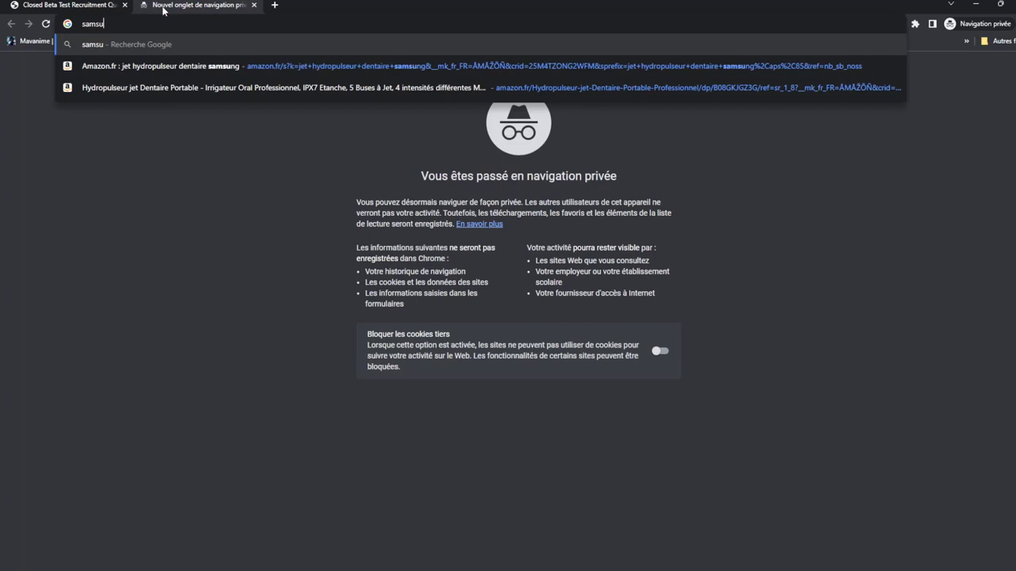
type("n")
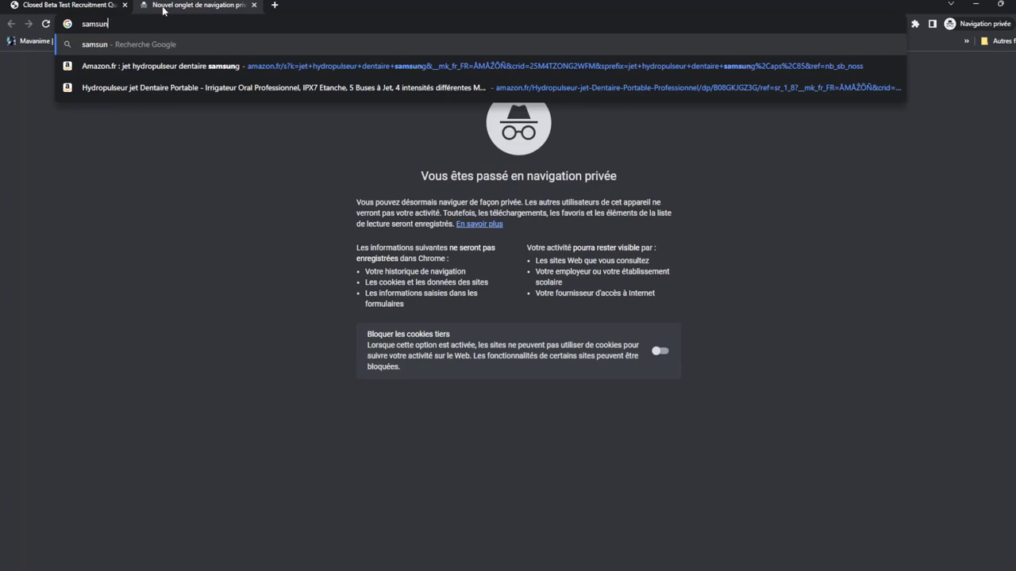
type("g flip3")
key("Return")
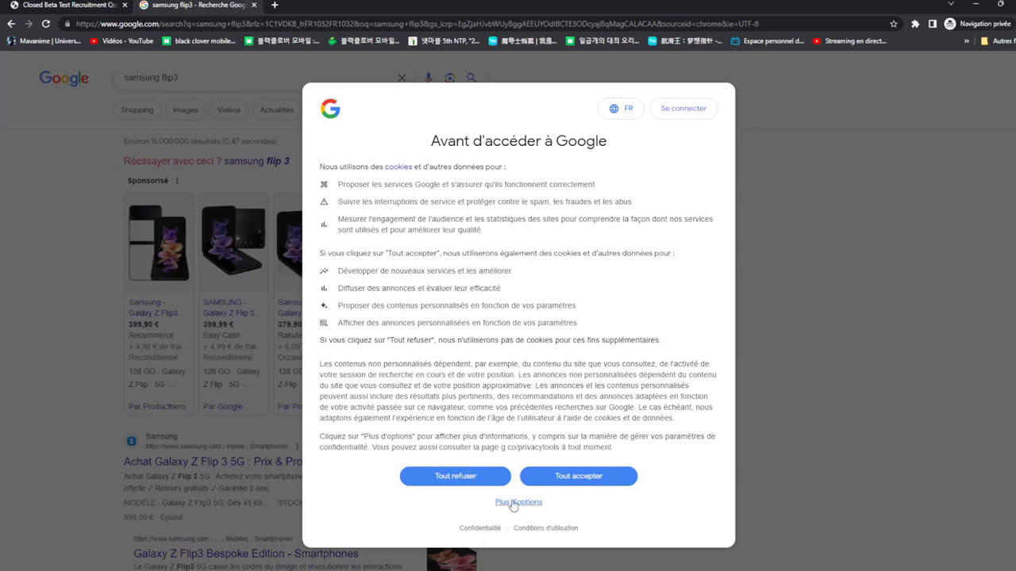
left_click(454, 476)
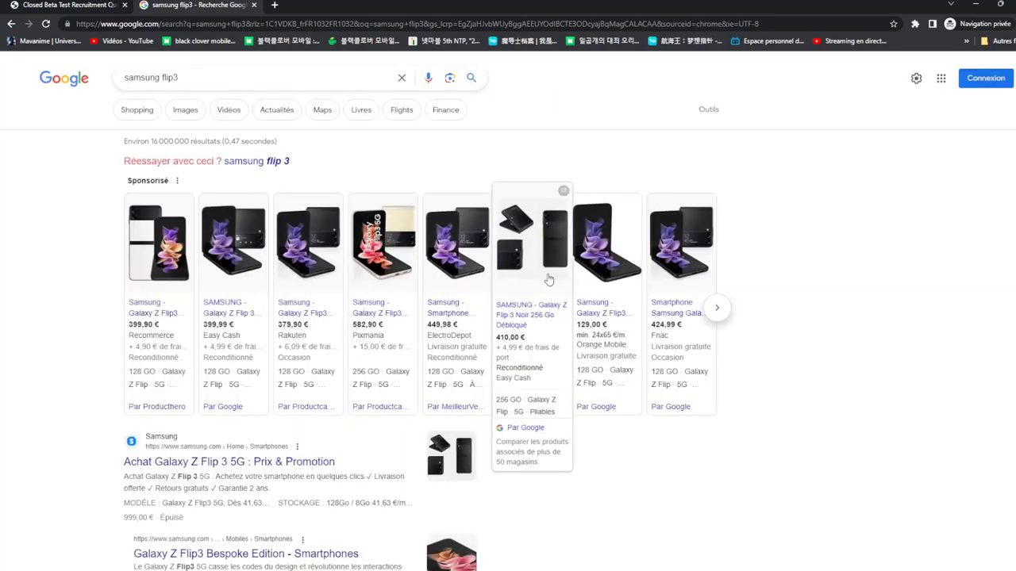
scroll(369, 307, "down", 2)
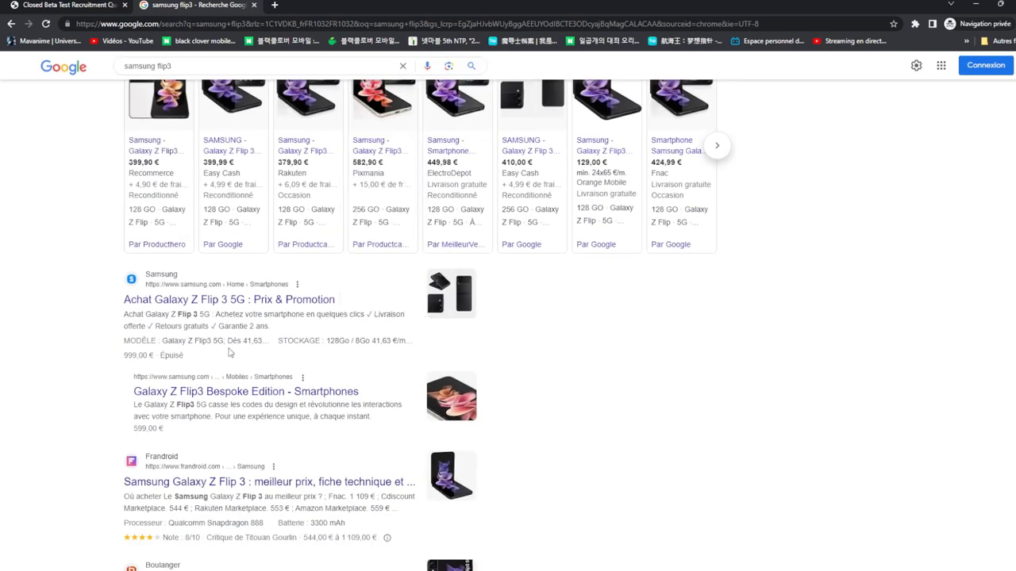
left_click(199, 305)
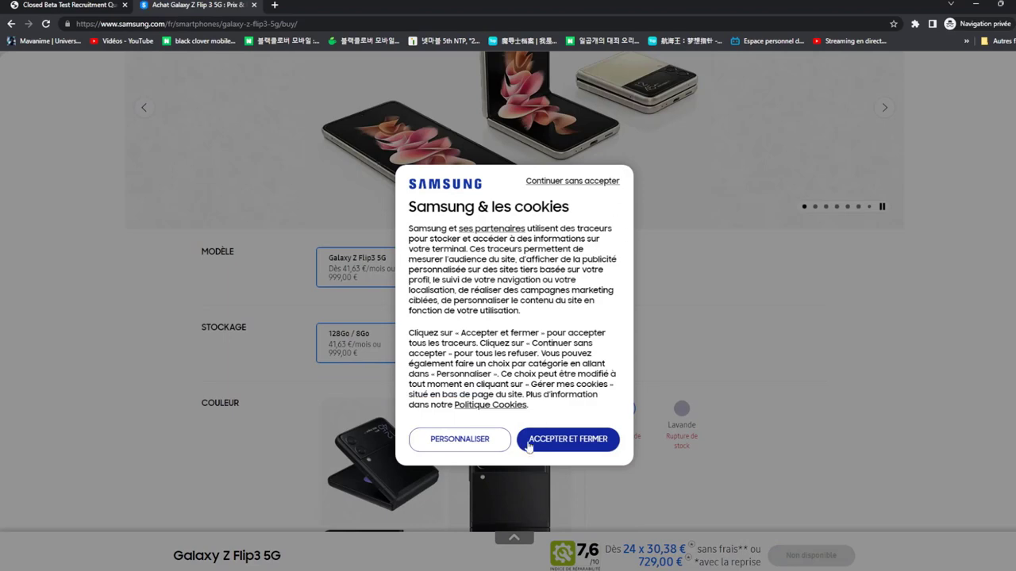
left_click(570, 441)
Look through the Galaxy Z Flip3 5G purchase page for the phone's technical details
scroll(546, 369, "down", 3)
scroll(546, 368, "down", 3)
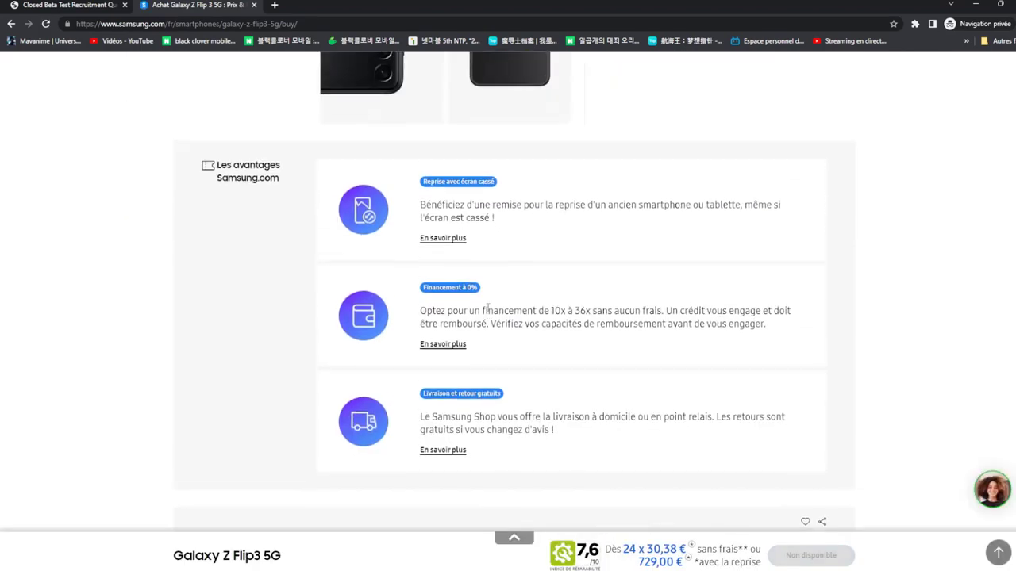
scroll(503, 313, "down", 6)
scroll(512, 314, "up", 12)
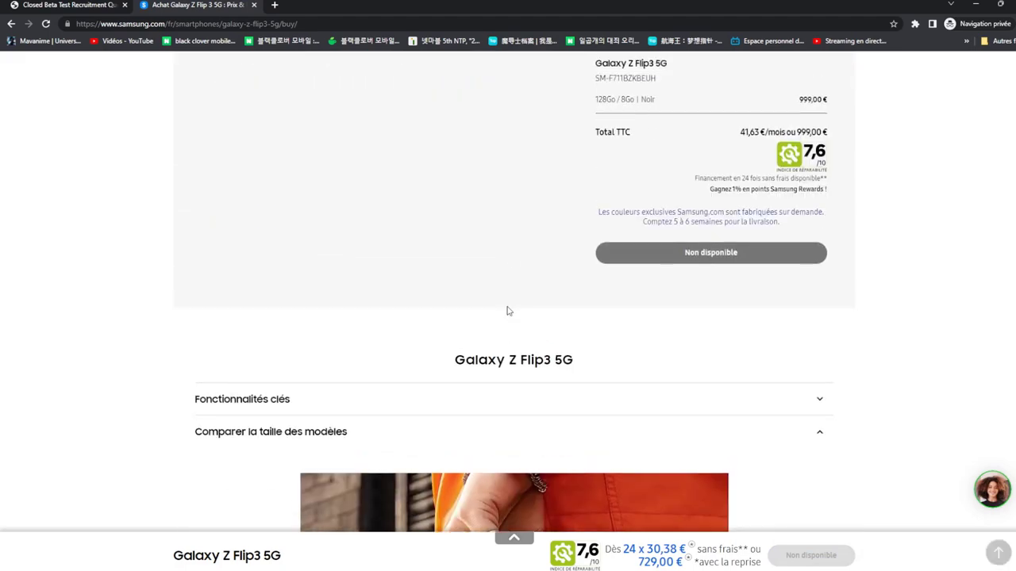
scroll(378, 254, "up", 4)
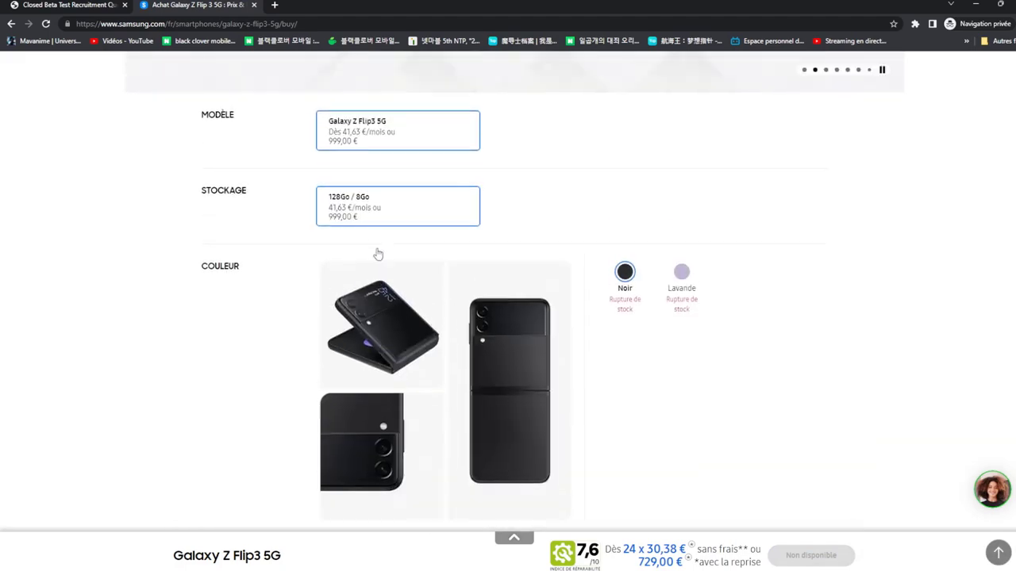
scroll(476, 294, "down", 5)
scroll(444, 294, "up", 6)
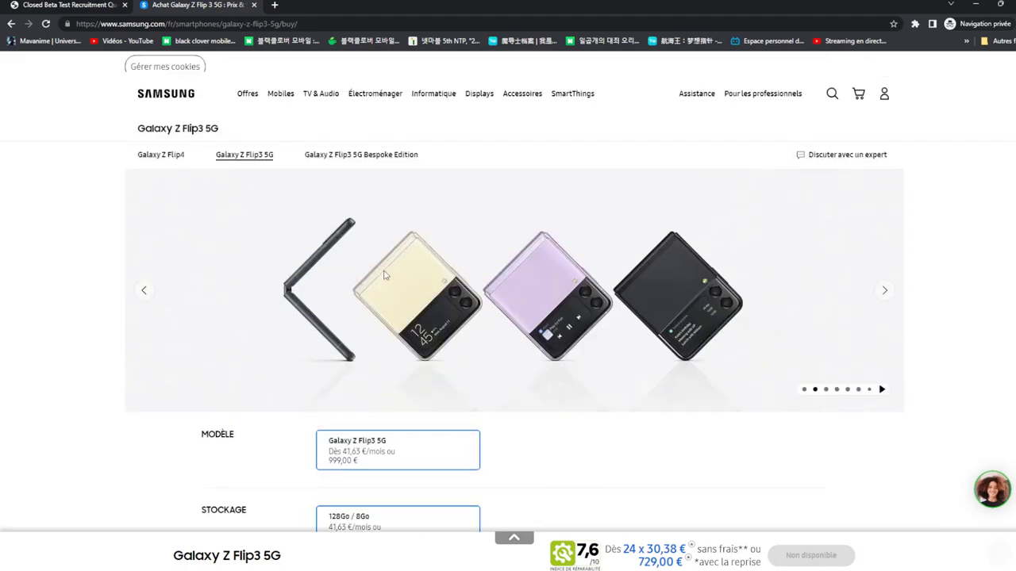
scroll(357, 270, "down", 3)
scroll(476, 305, "down", 15)
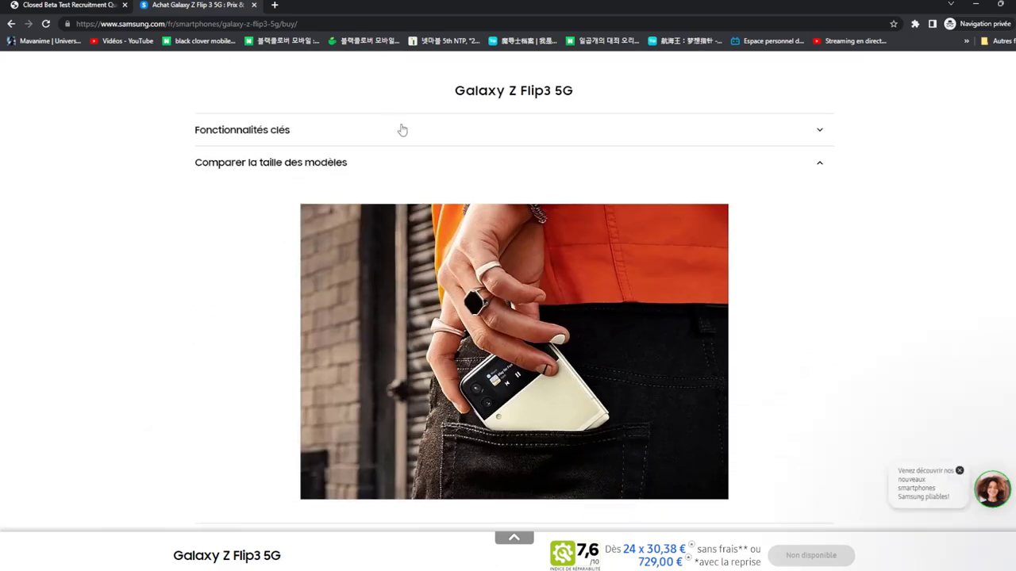
Examine the Galaxy Z Flip3 5G processor details in the model comparison and close the Samsung page to return to the questionnaire
scroll(428, 199, "down", 4)
scroll(435, 239, "down", 4)
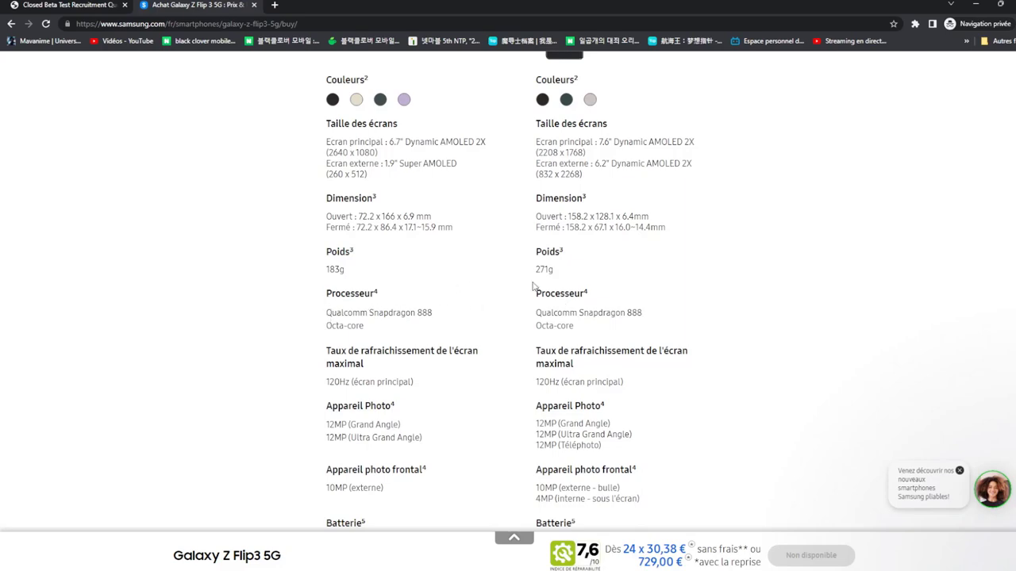
scroll(537, 286, "up", 5)
scroll(535, 293, "down", 1)
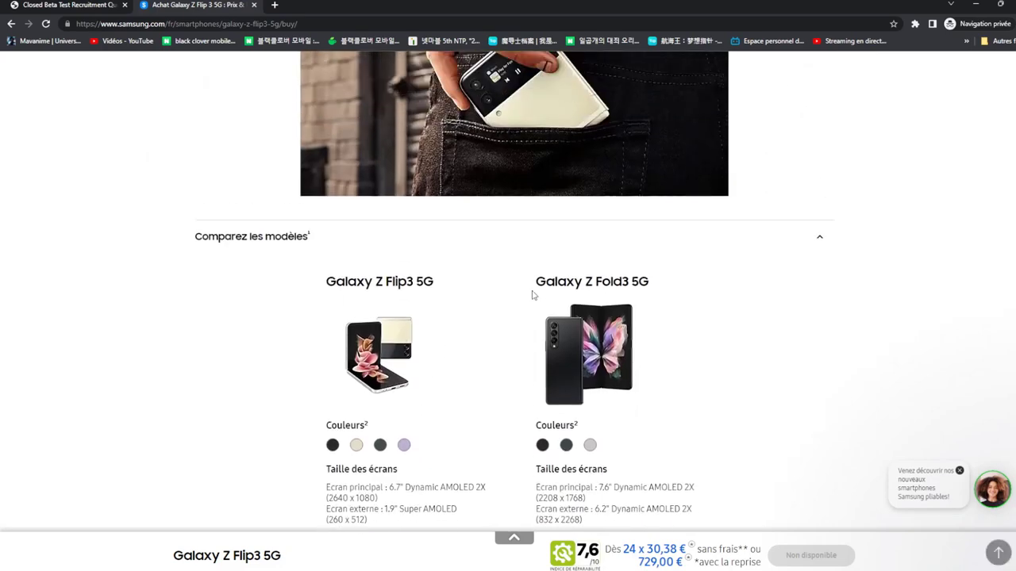
scroll(535, 293, "up", 1)
scroll(535, 293, "down", 2)
scroll(397, 159, "up", 3)
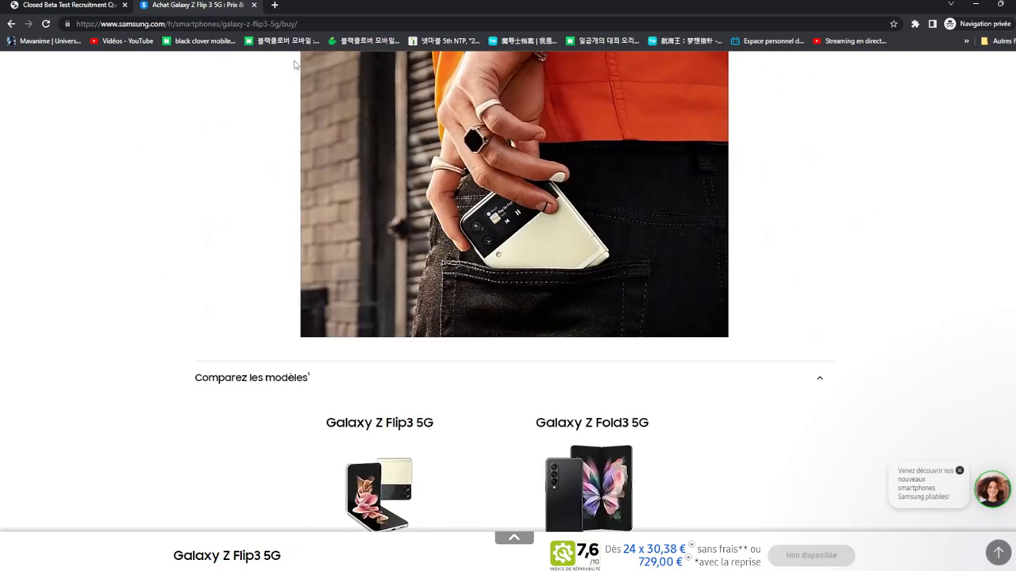
left_click(254, 5)
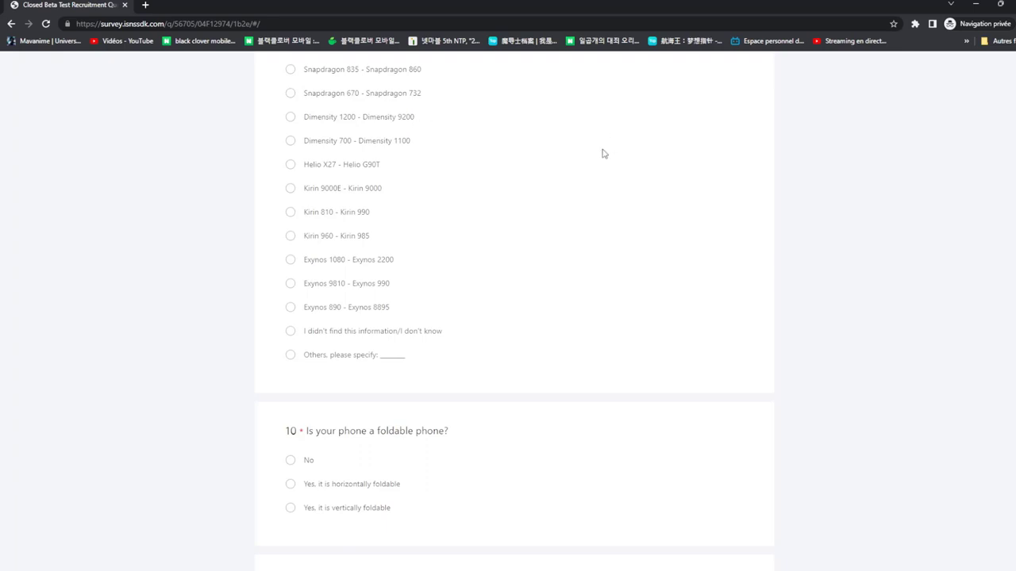
Choose "Yes, it is horizontally foldable" in question 10 and the 18 to 23 age range in question 11
scroll(569, 176, "down", 2)
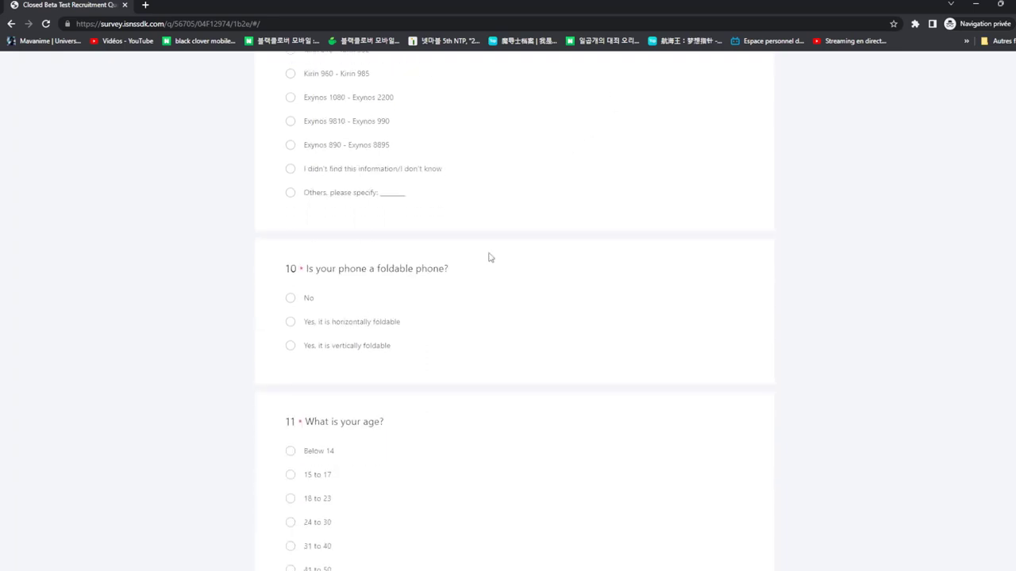
left_click(342, 325)
scroll(357, 340, "down", 3)
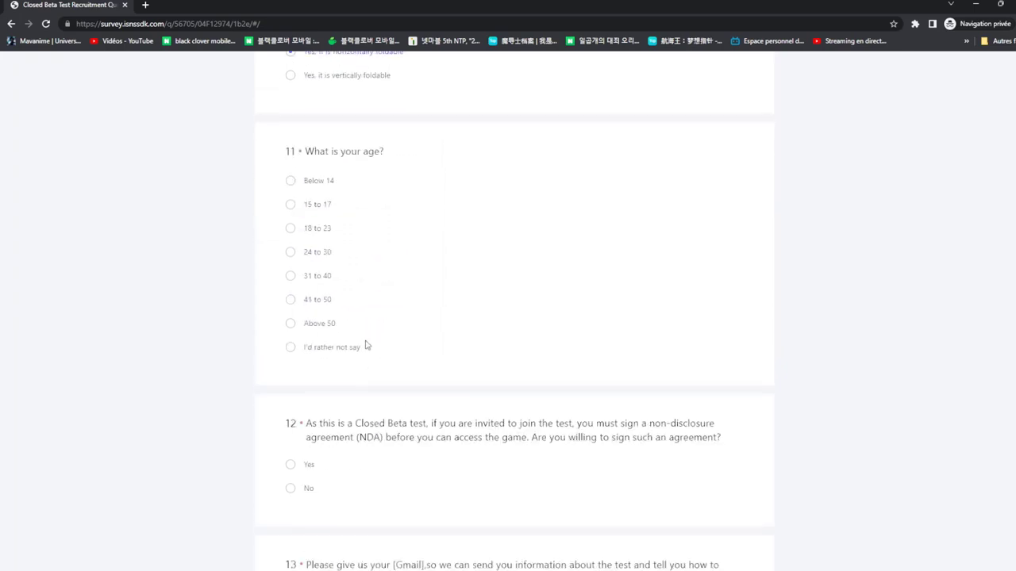
scroll(341, 326, "up", 1)
scroll(389, 219, "down", 2)
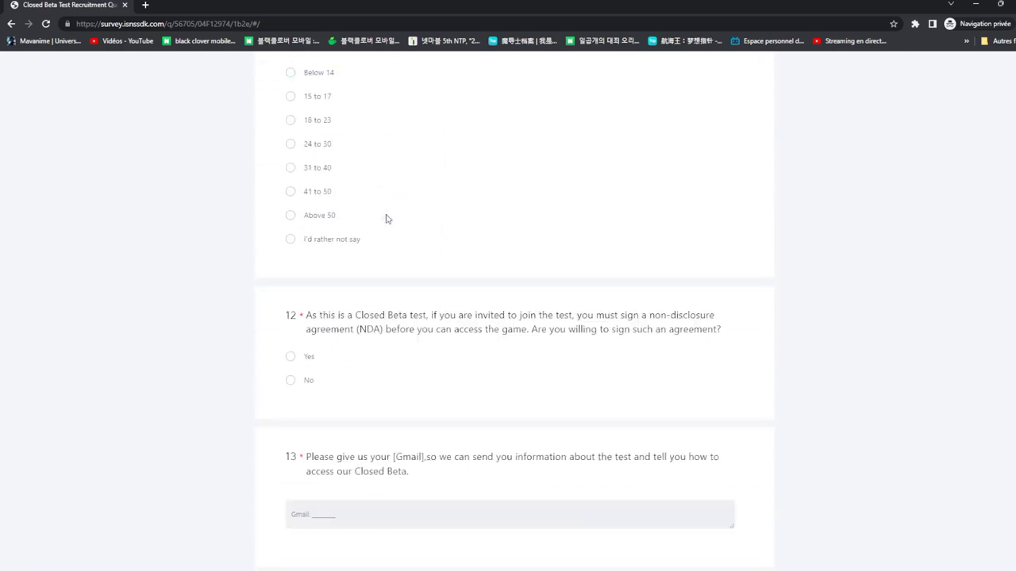
scroll(386, 219, "up", 1)
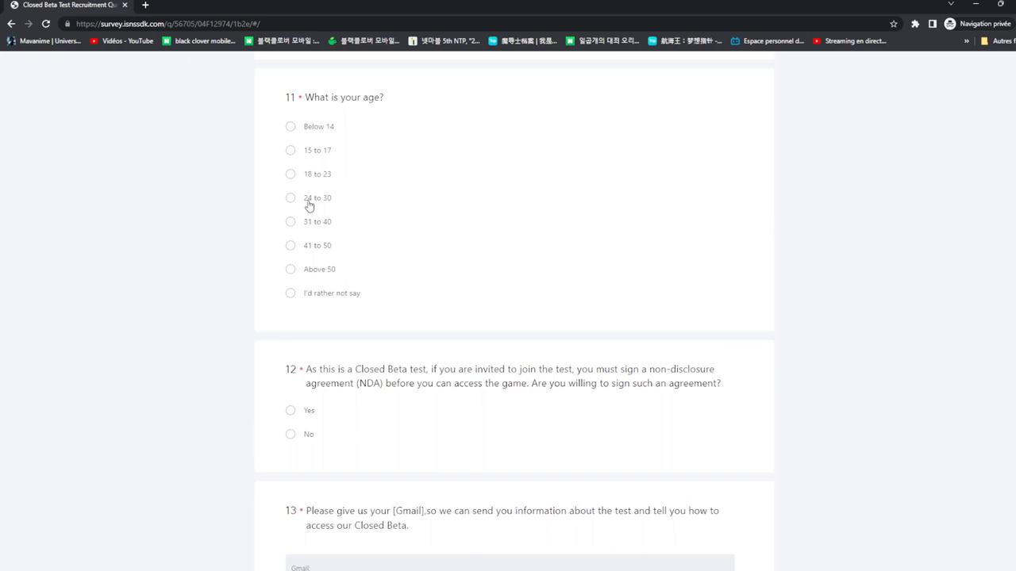
left_click(314, 174)
Answer Yes to signing the non-disclosure agreement in question 12 and activate the Gmail answer field in question 13
scroll(406, 245, "down", 2)
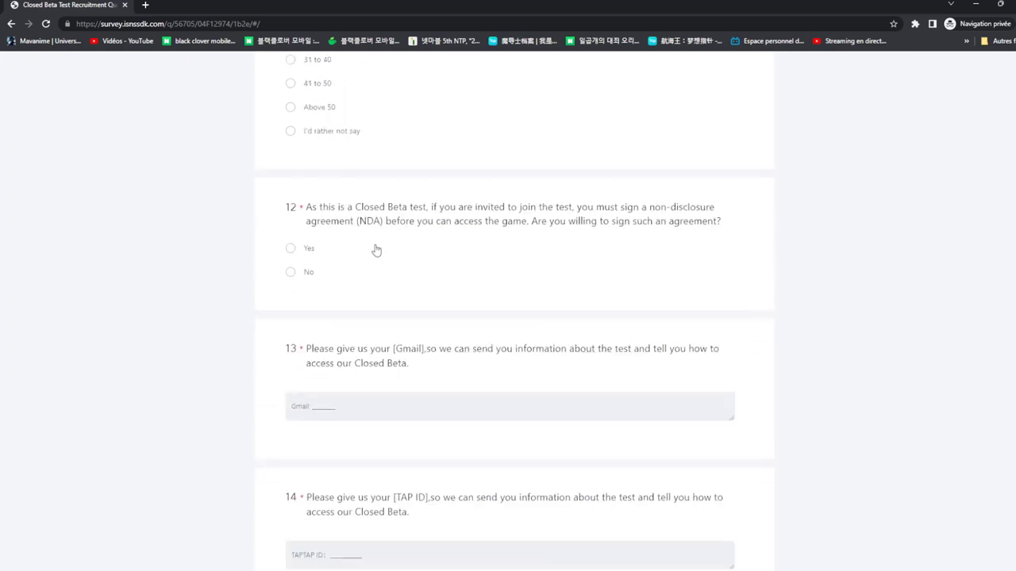
left_click(309, 252)
left_click(318, 409)
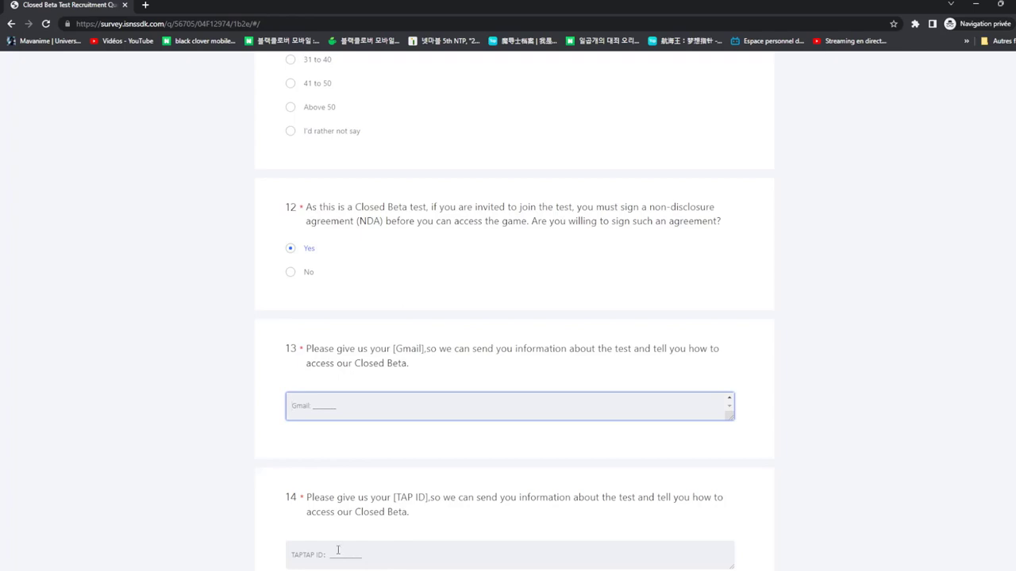
Open the TapTap site in a separate browser tab and select the account ID on the signed-in TapTap profile
left_click(145, 6)
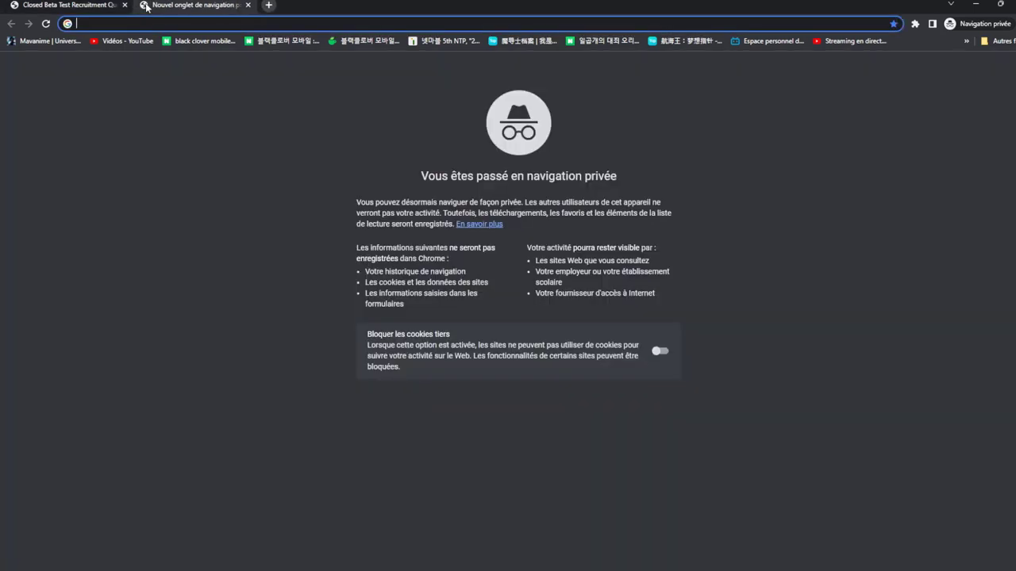
type("tap")
key("Return")
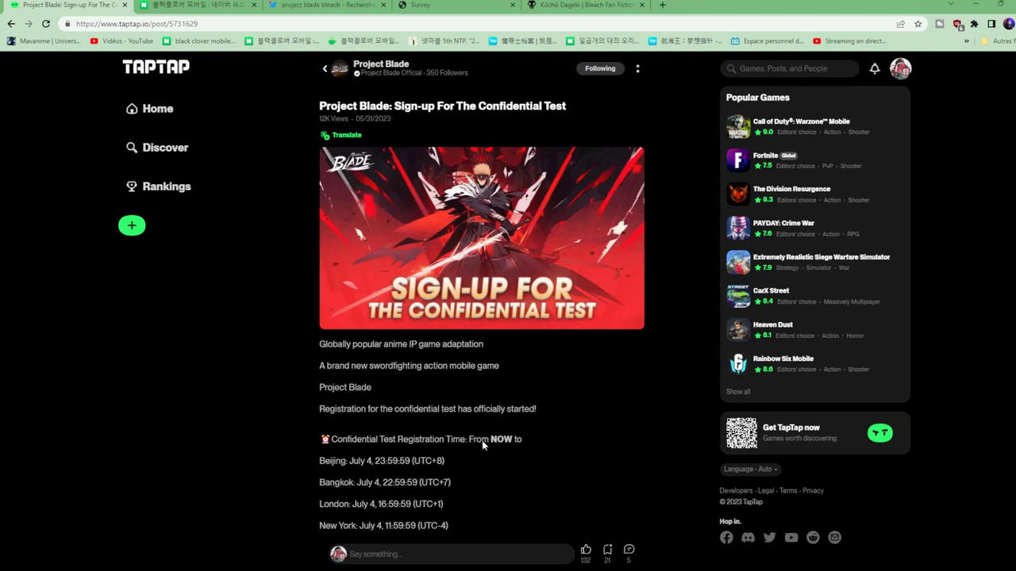
left_click(907, 70)
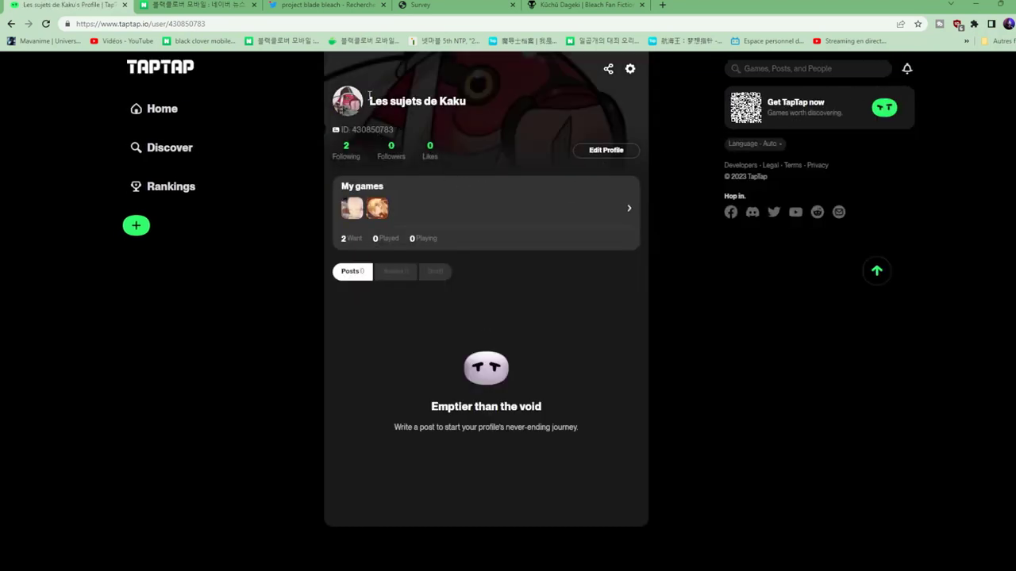
left_click_drag(397, 130, 353, 129)
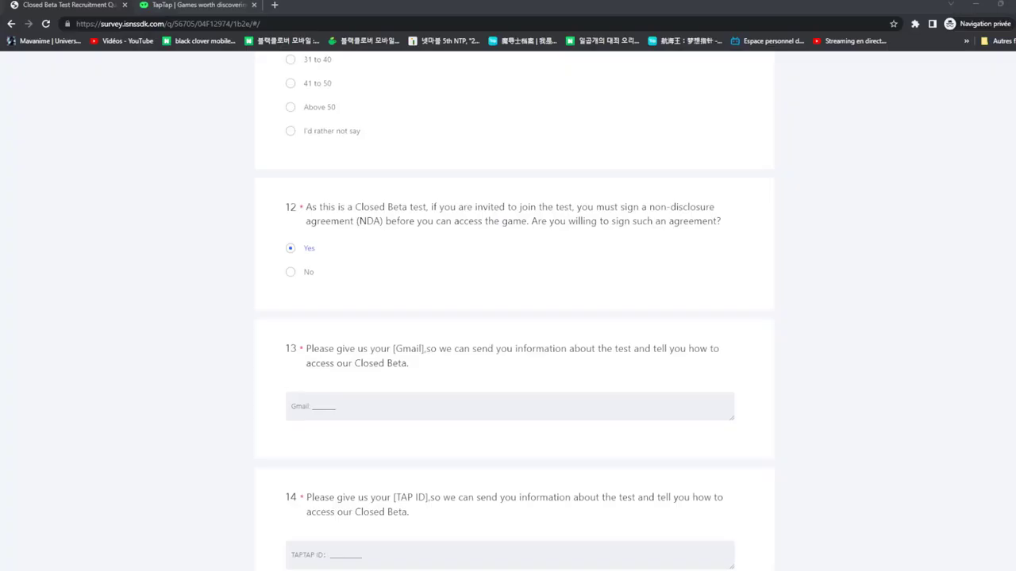
left_click(554, 358)
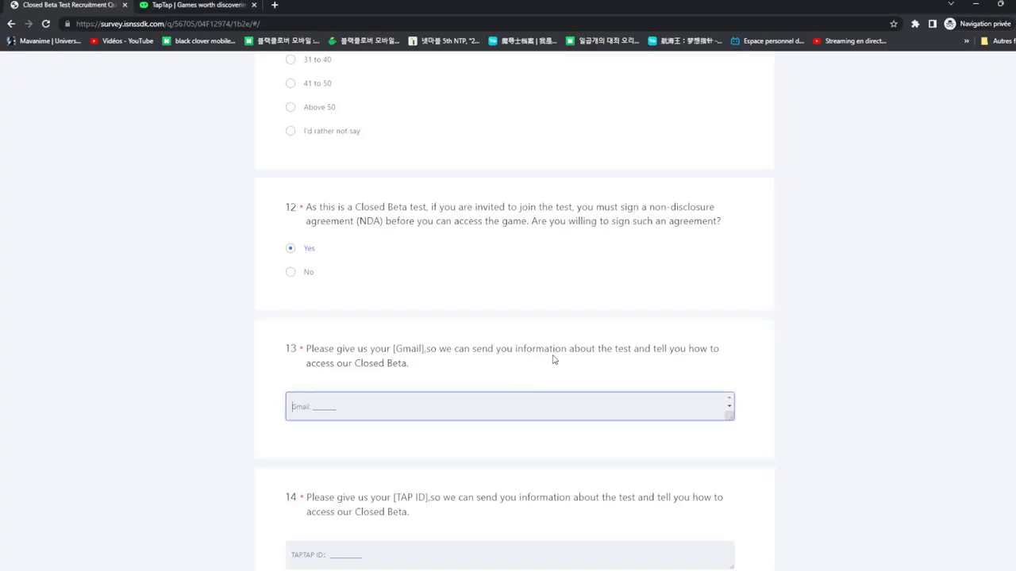
left_click(322, 438)
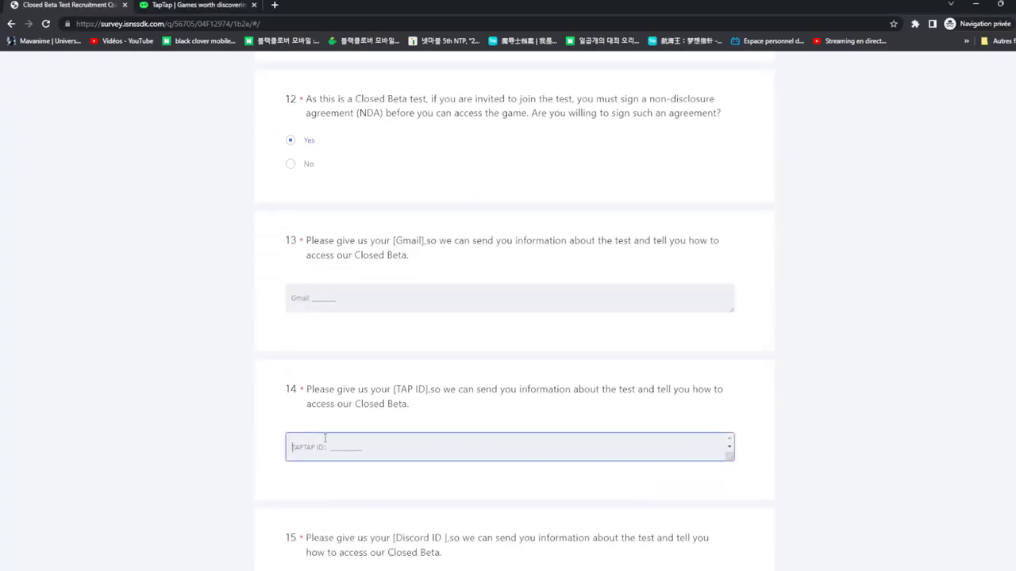
type("https://survey.isnssdk.com/q/56705/04F12974/1b2e/#/")
left_click_drag(485, 451, 191, 429)
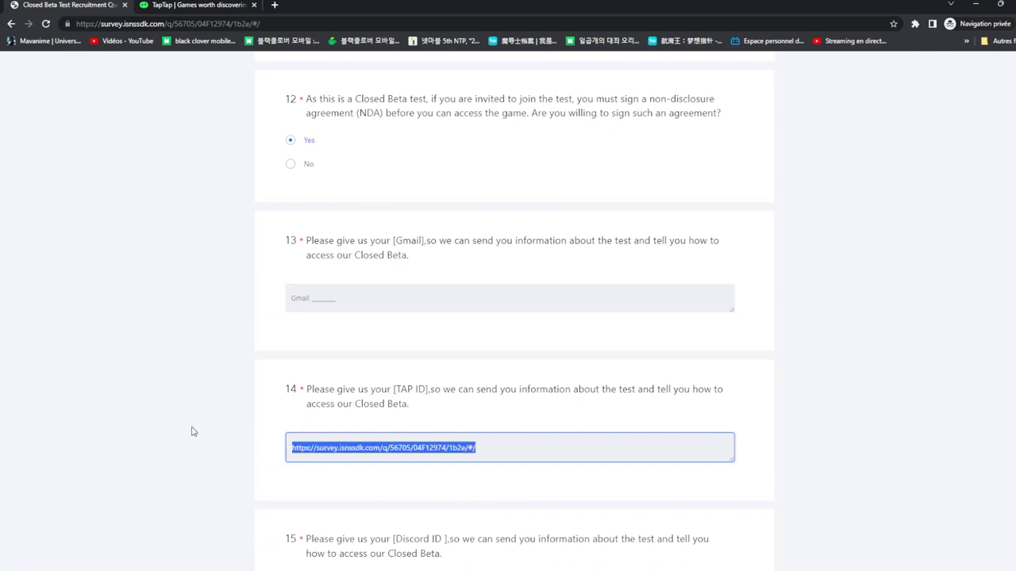
key("BackSpace")
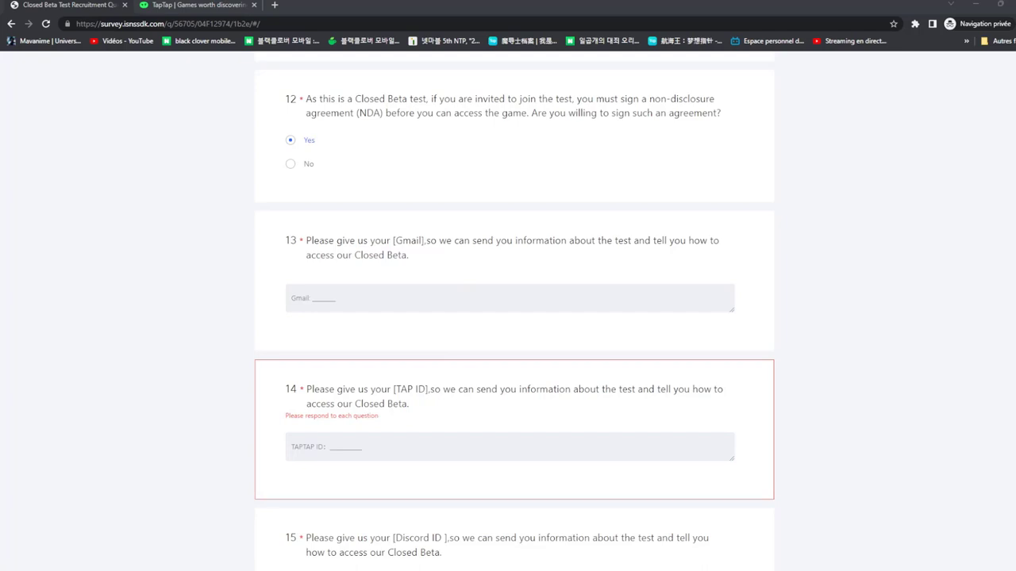
Enter the TapTap account ID as the answer to question 14
left_click(536, 437)
type("430650783")
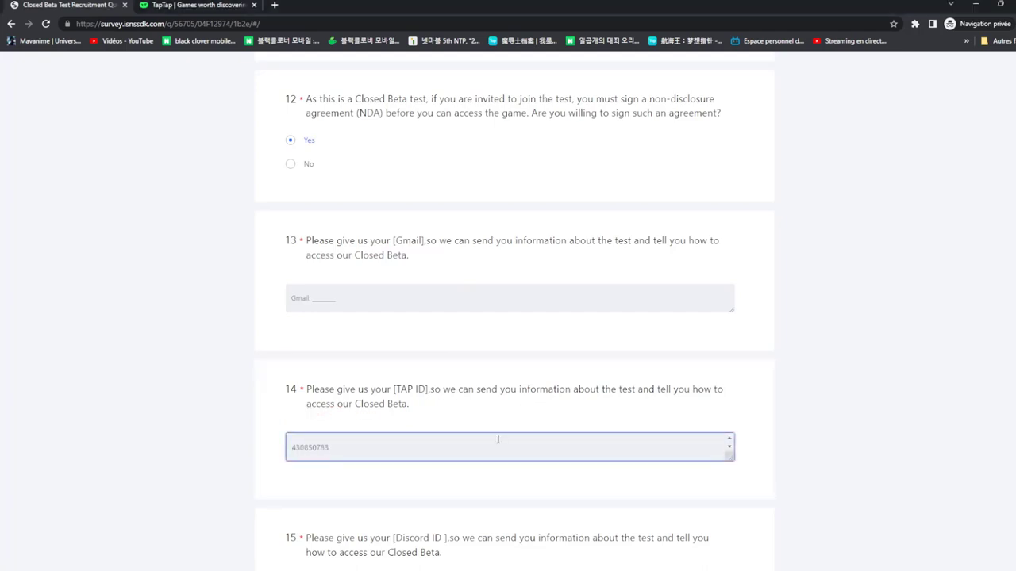
scroll(447, 540, "down", 2)
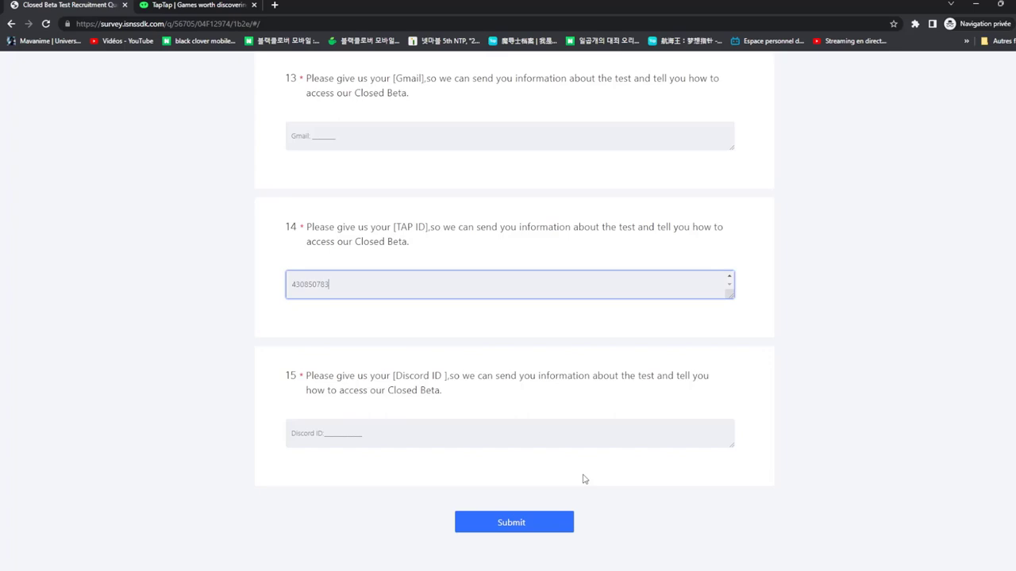
Enter the Discord username as the Discord ID in question 15
left_click(382, 430)
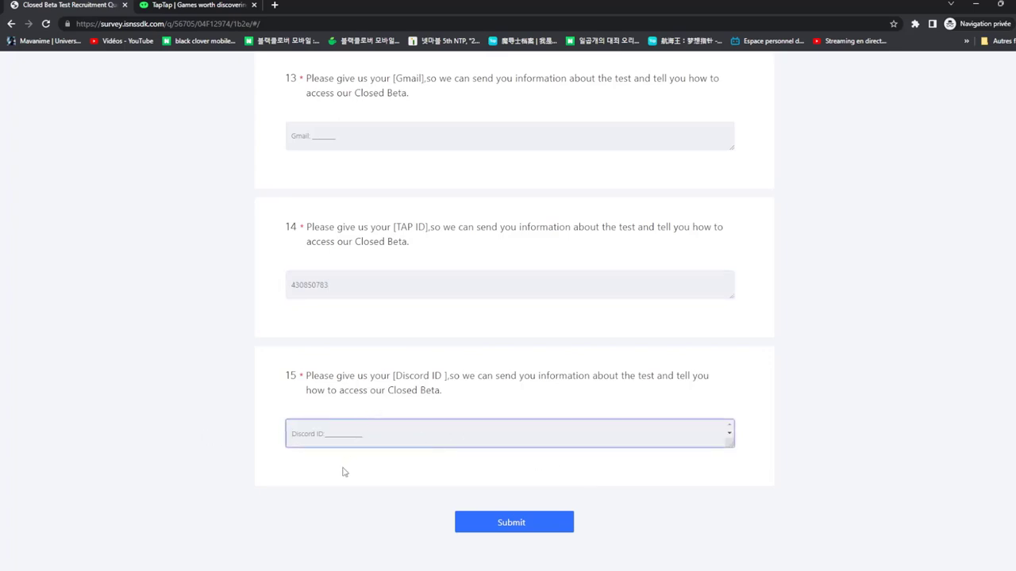
key("alt+Tab")
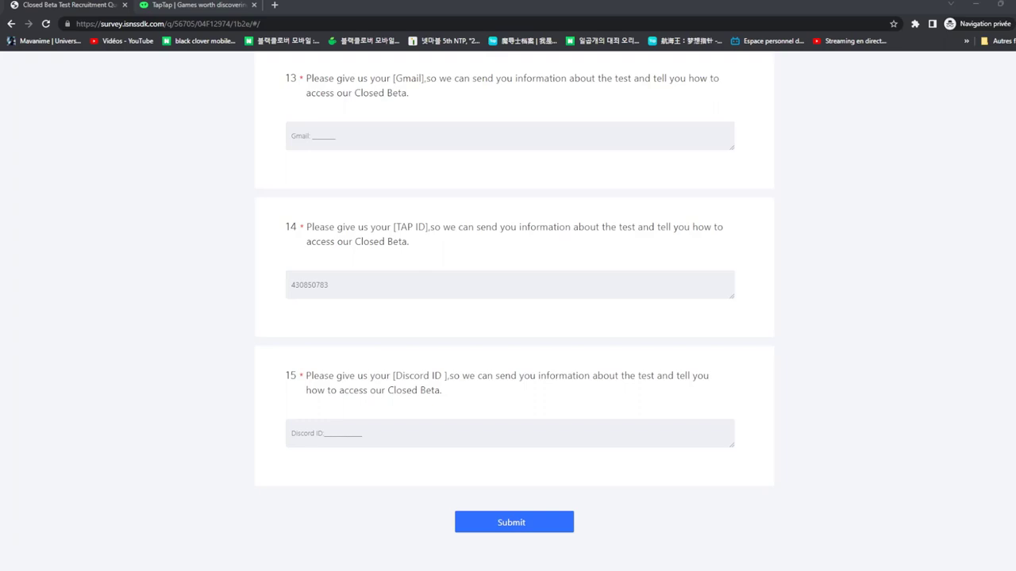
left_click(494, 446)
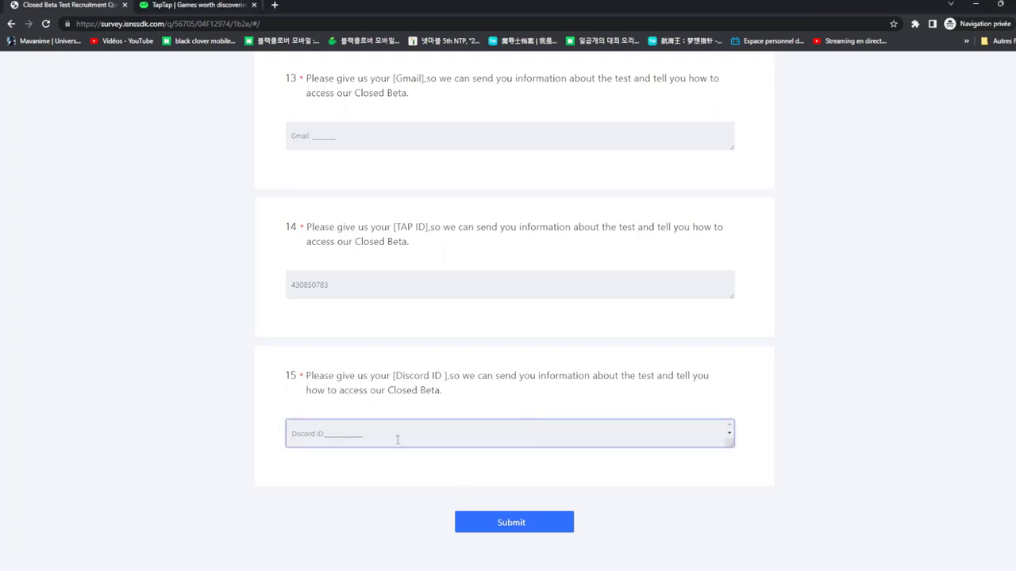
type("kakutvd")
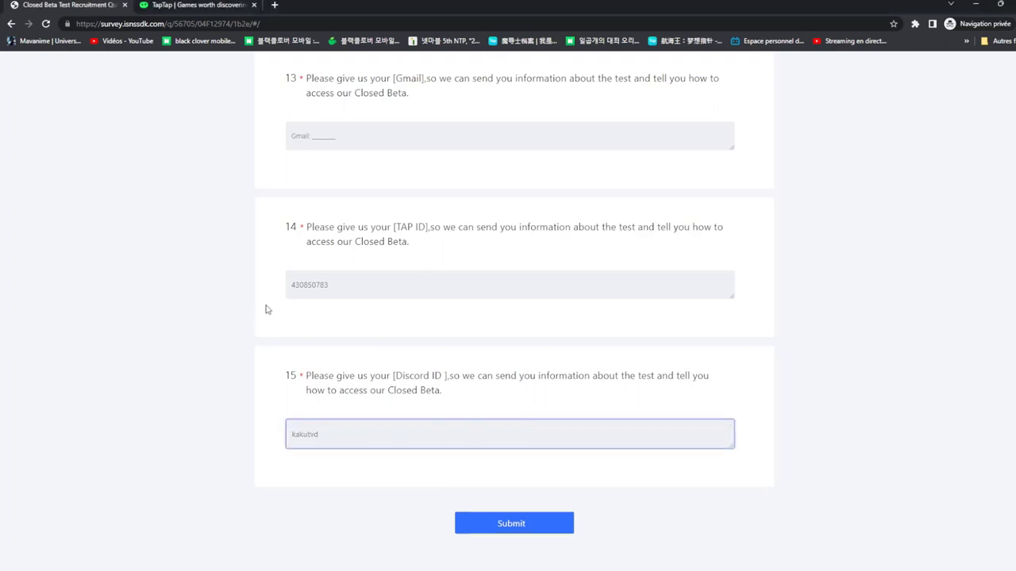
Review the questionnaire answers from the TAP ID in question 14 back up to the foldable phone choice in question 10
left_click(319, 285)
double_click(318, 284)
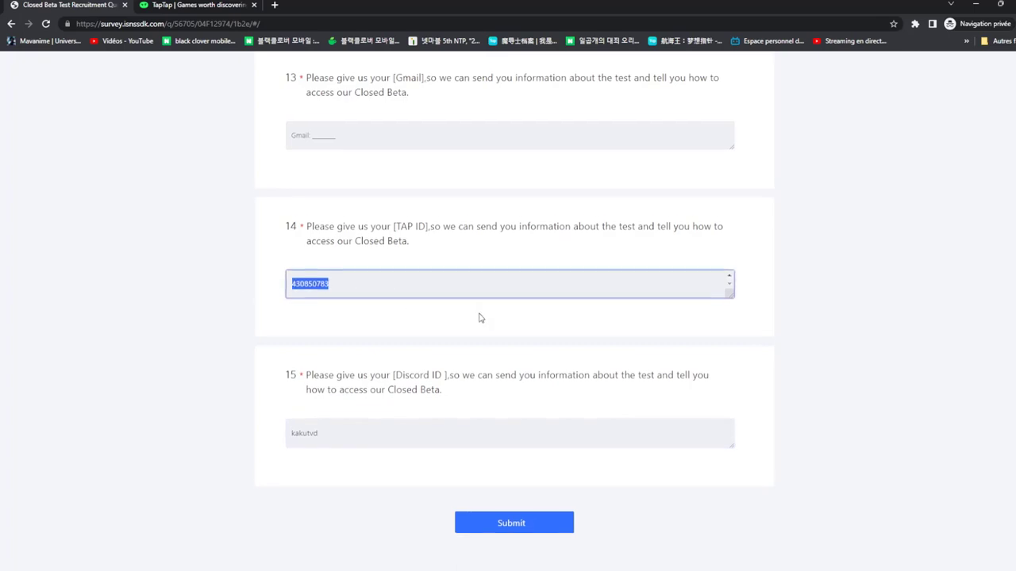
scroll(476, 318, "up", 2)
left_click(456, 245)
scroll(453, 324, "up", 6)
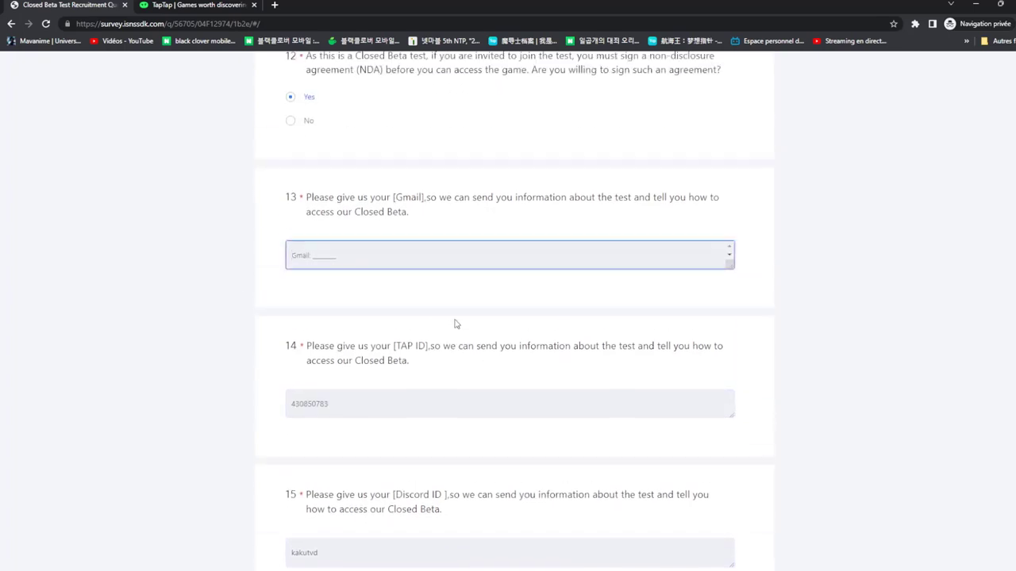
scroll(443, 324, "up", 3)
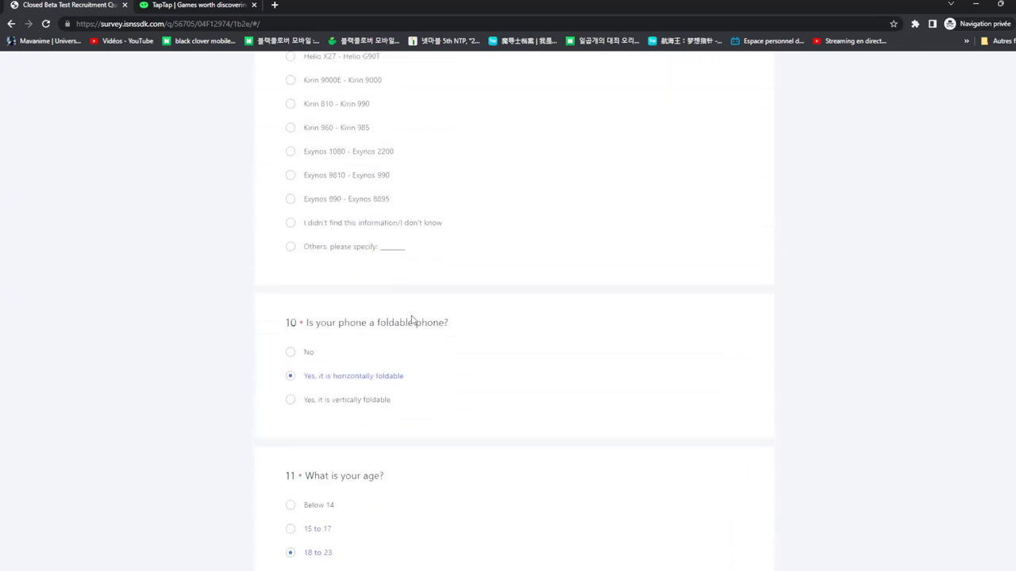